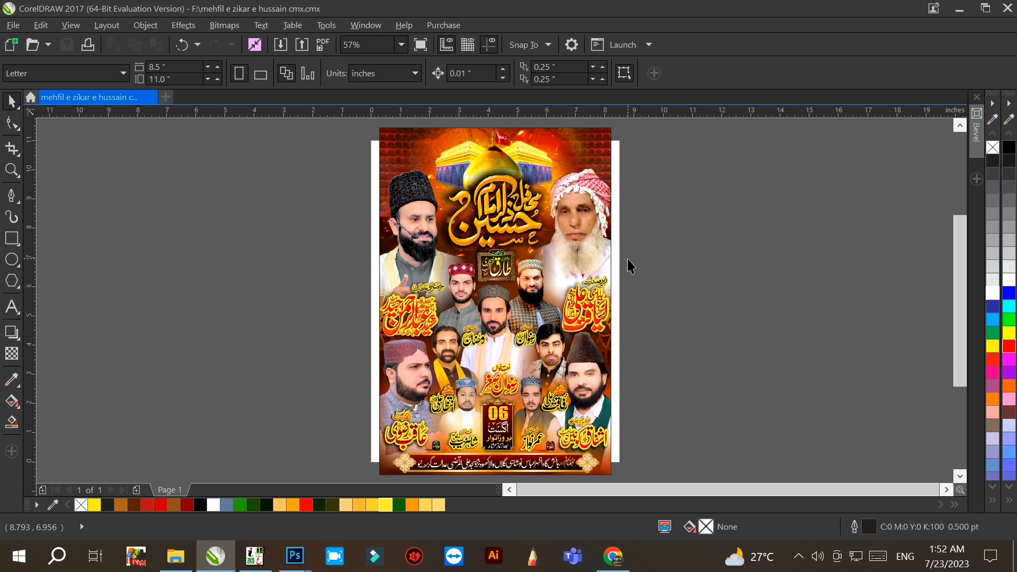
Zoom out and marquee-select the whole poster so all 57 objects are selected.
{"action": "scroll", "coordinate": [548, 266], "scroll_direction": "down", "scroll_amount": 3}
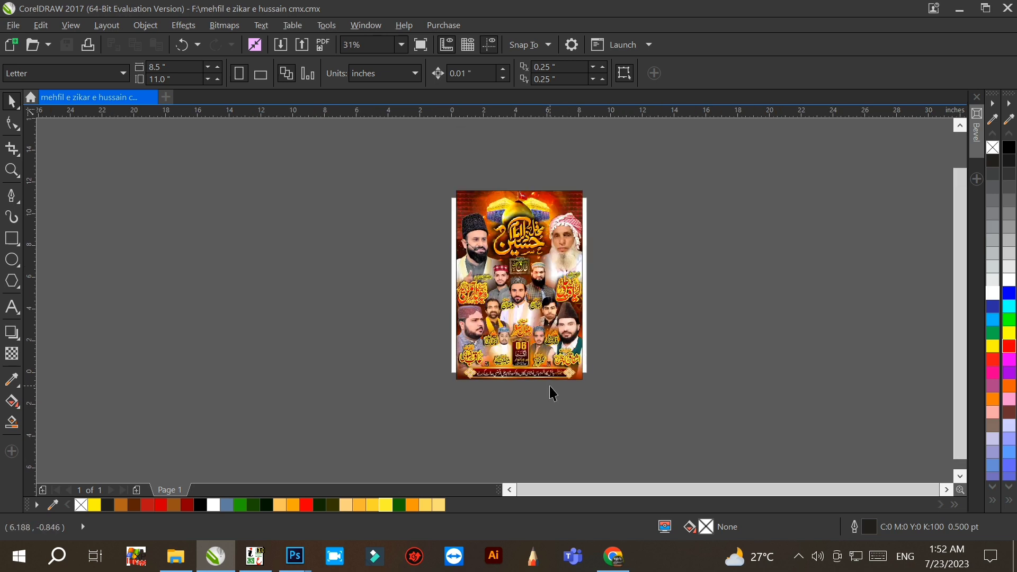
{"action": "scroll", "coordinate": [549, 386], "scroll_direction": "up", "scroll_amount": 3}
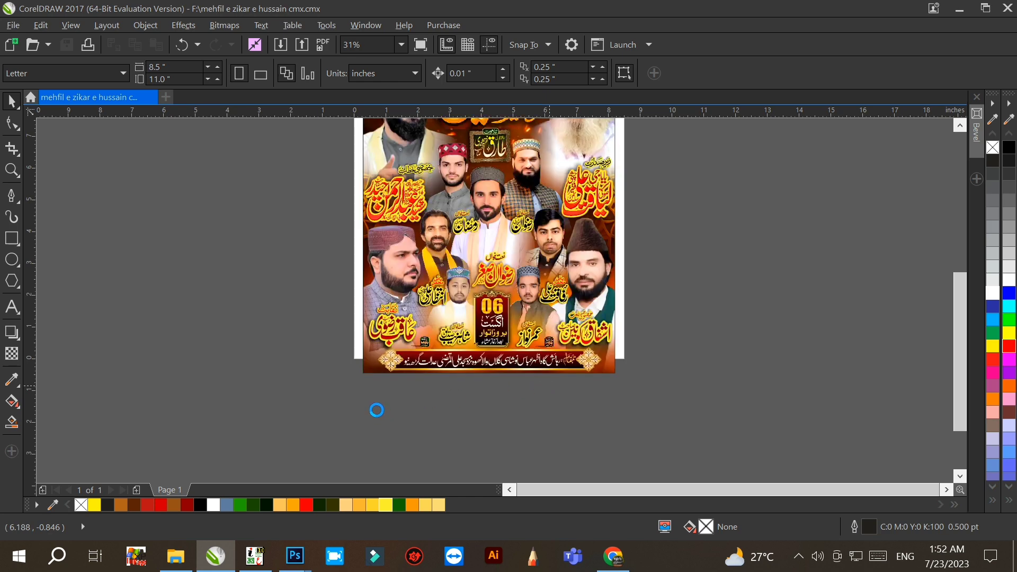
{"action": "left_click_drag", "start_coordinate": [421, 418], "coordinate": [528, 377]}
{"action": "left_click_drag", "start_coordinate": [703, 127], "coordinate": [671, 217]}
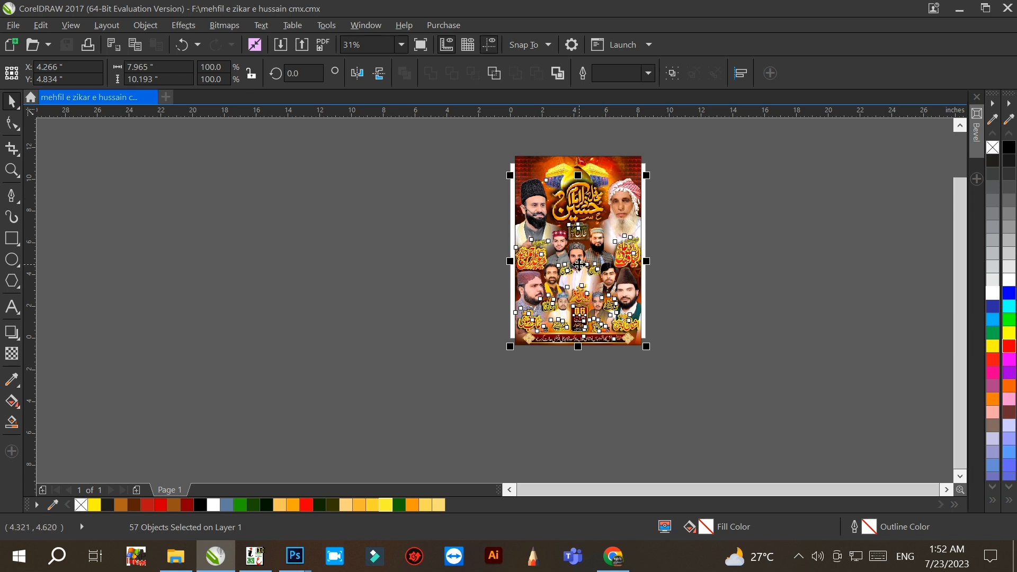
Move the selected calligraphy and text pieces left off the poster, then deselect.
{"action": "left_click_drag", "start_coordinate": [575, 263], "coordinate": [329, 264]}
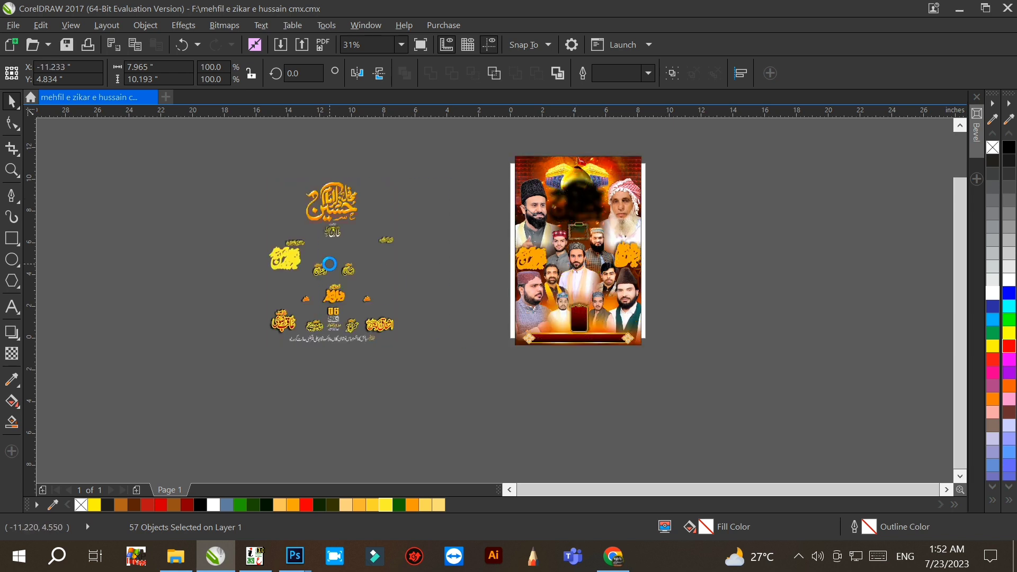
{"action": "left_click", "coordinate": [253, 229]}
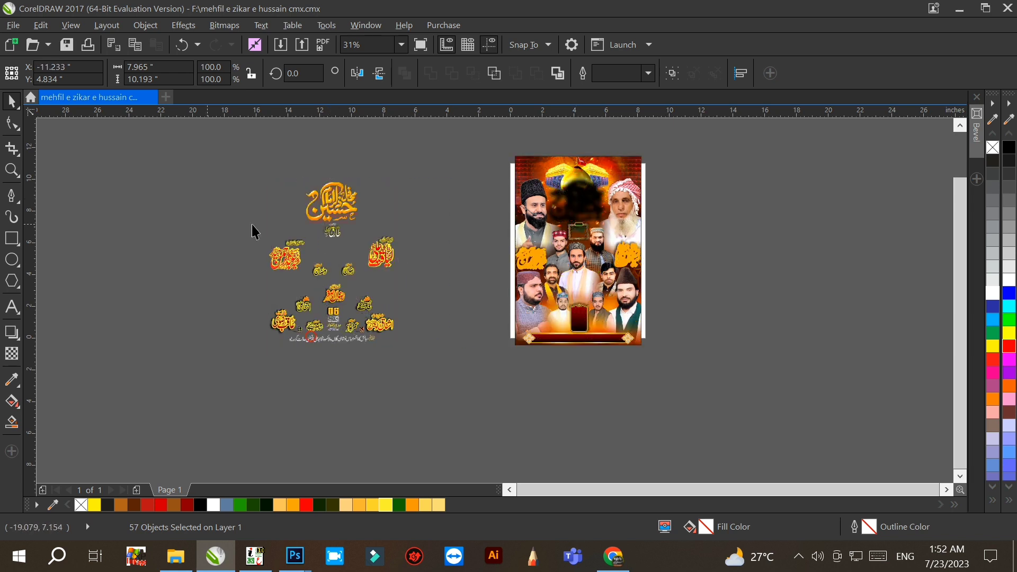
{"action": "scroll", "coordinate": [309, 160], "scroll_direction": "up", "scroll_amount": 2}
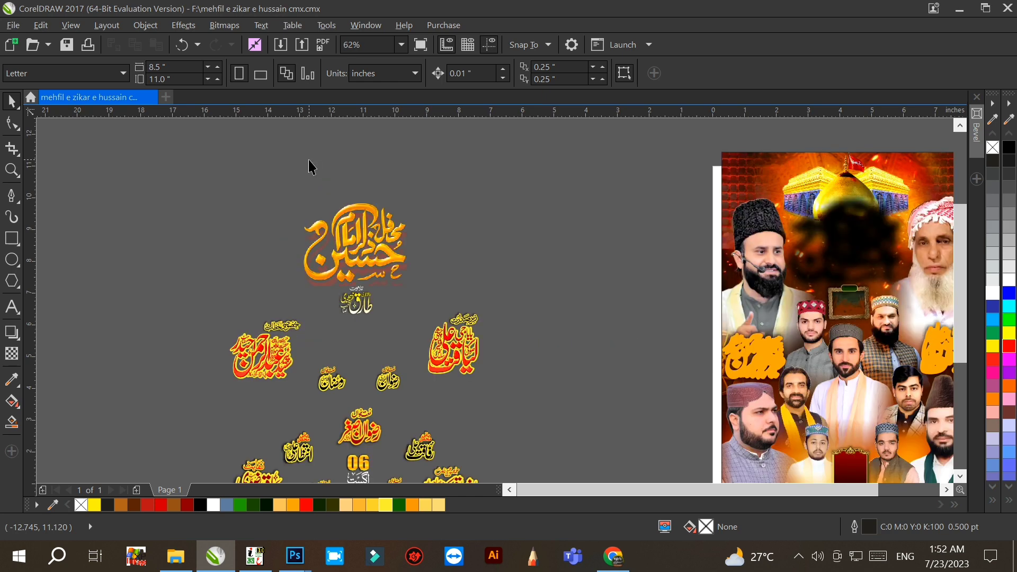
{"action": "scroll", "coordinate": [363, 281], "scroll_direction": "up", "scroll_amount": 4}
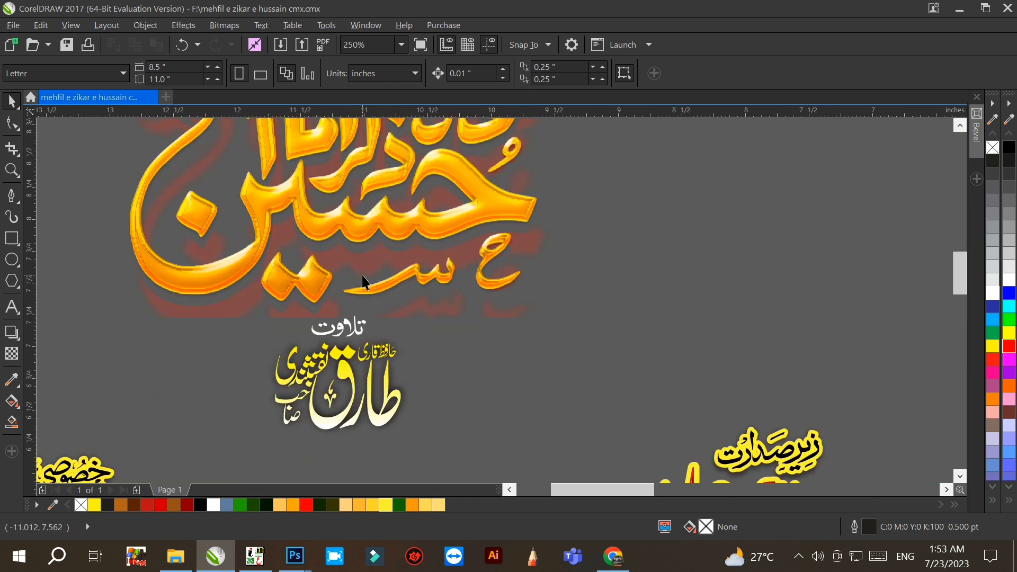
{"action": "scroll", "coordinate": [361, 276], "scroll_direction": "up", "scroll_amount": 2}
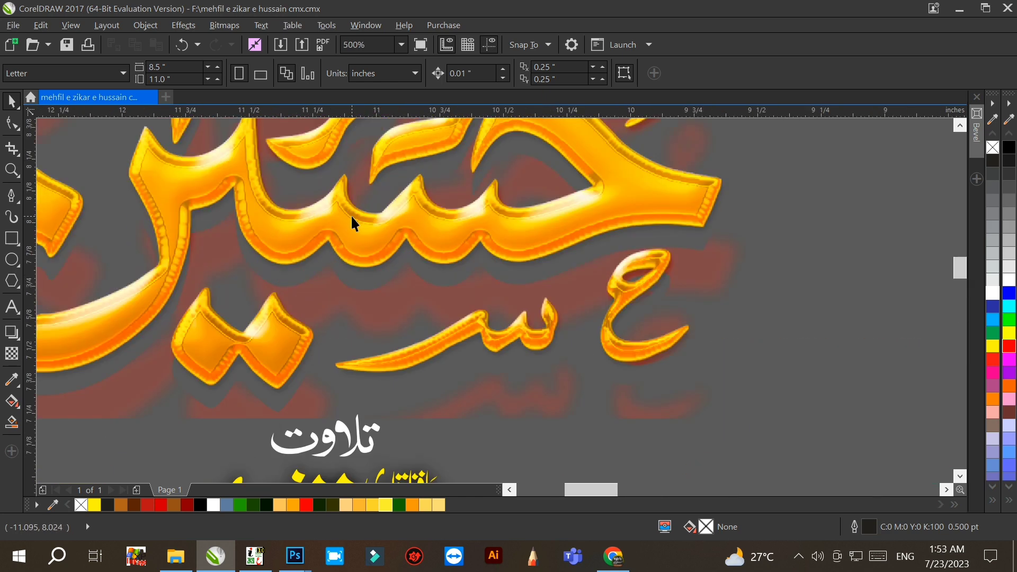
{"action": "left_click_drag", "start_coordinate": [437, 267], "coordinate": [235, 297]}
{"action": "scroll", "coordinate": [357, 190], "scroll_direction": "down", "scroll_amount": 1}
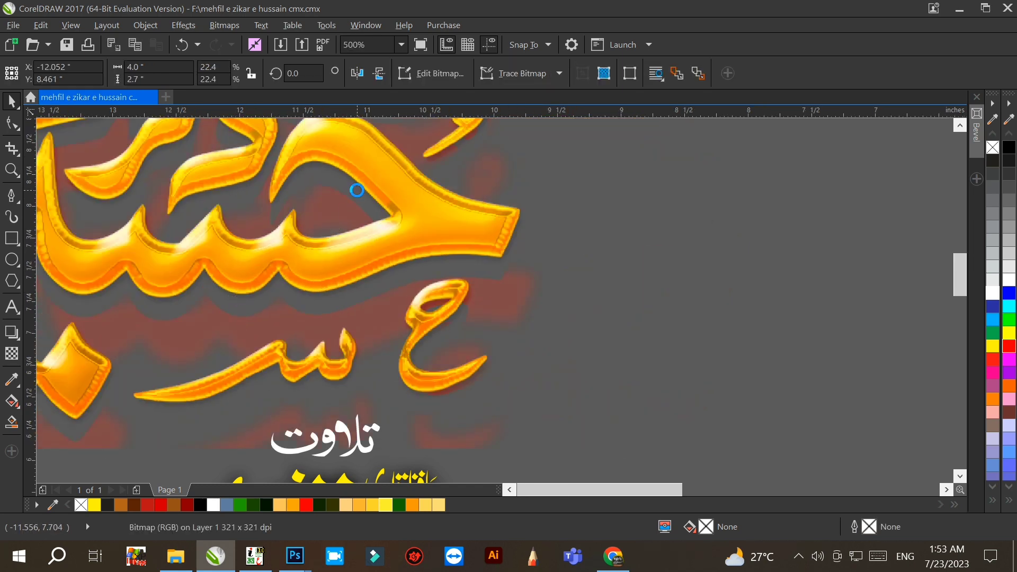
{"action": "scroll", "coordinate": [357, 190], "scroll_direction": "down", "scroll_amount": 1}
Reposition the golden title calligraphy and select the Tilawat calligraphy.
{"action": "left_click_drag", "start_coordinate": [353, 200], "coordinate": [376, 166]}
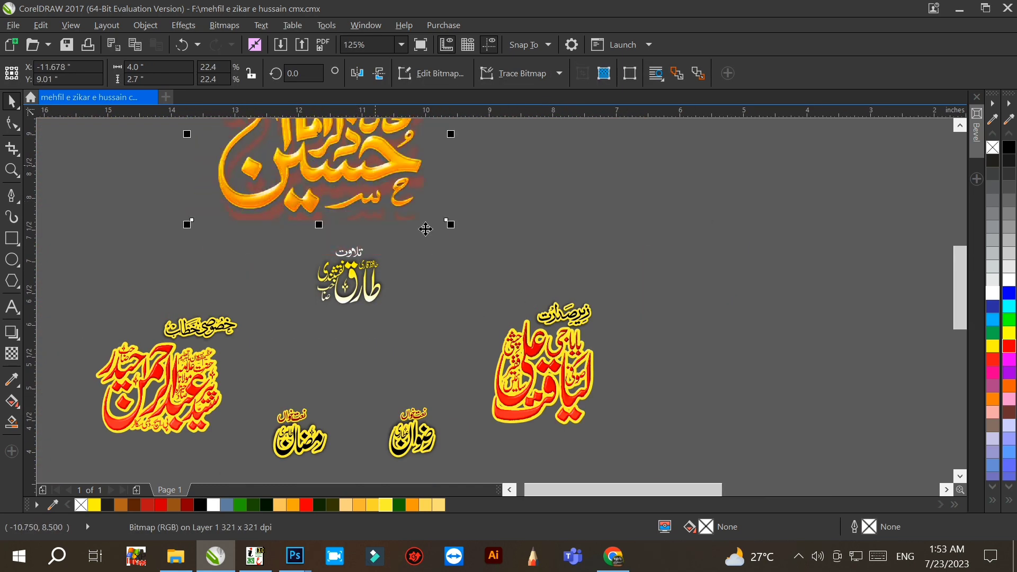
{"action": "scroll", "coordinate": [352, 285], "scroll_direction": "up", "scroll_amount": 1}
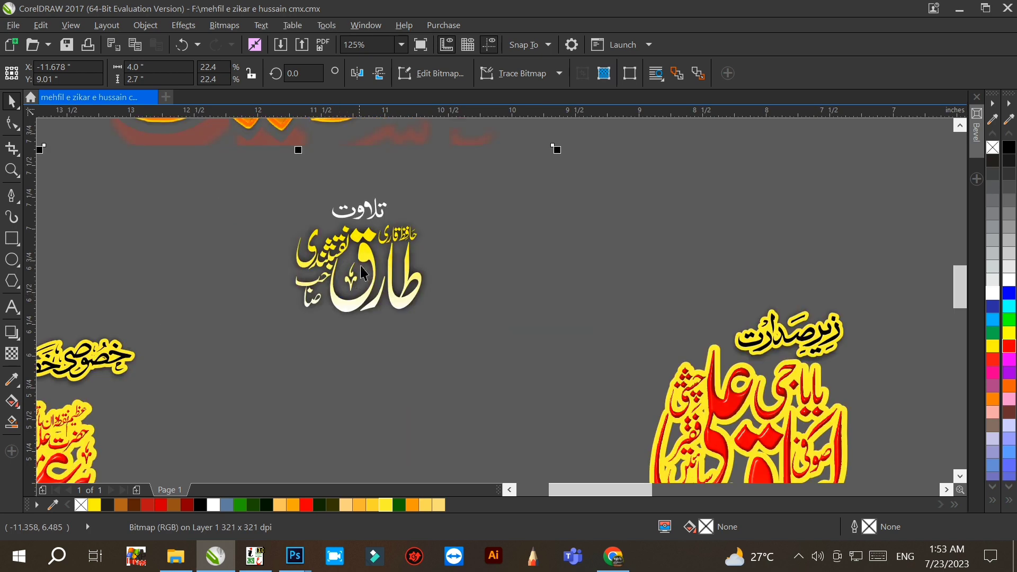
{"action": "left_click", "coordinate": [365, 259]}
{"action": "scroll", "coordinate": [367, 257], "scroll_direction": "up", "scroll_amount": 1}
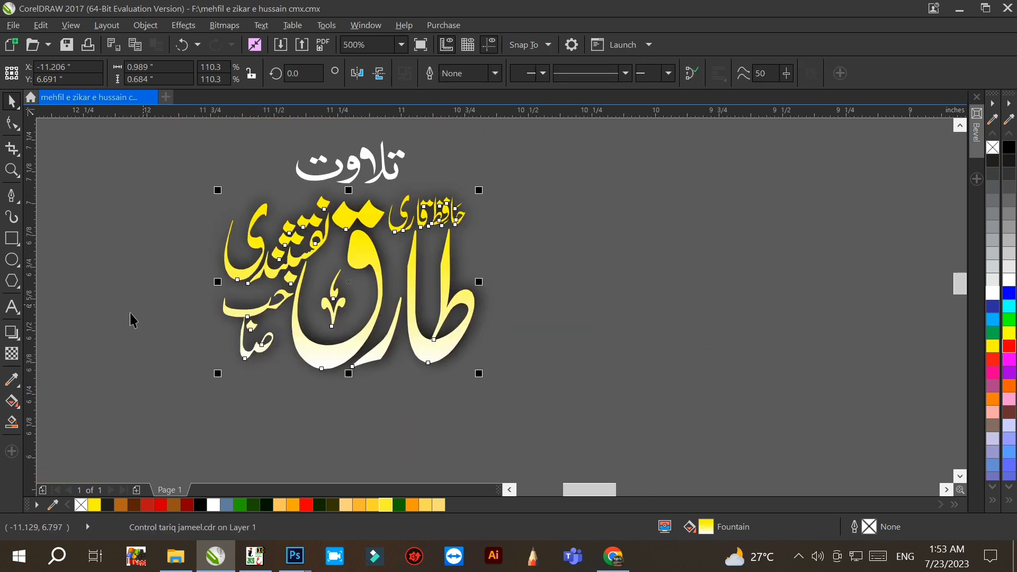
Give the Tilawat calligraphy a vertical yellow-to-white fountain fill.
{"action": "left_click", "coordinate": [11, 401]}
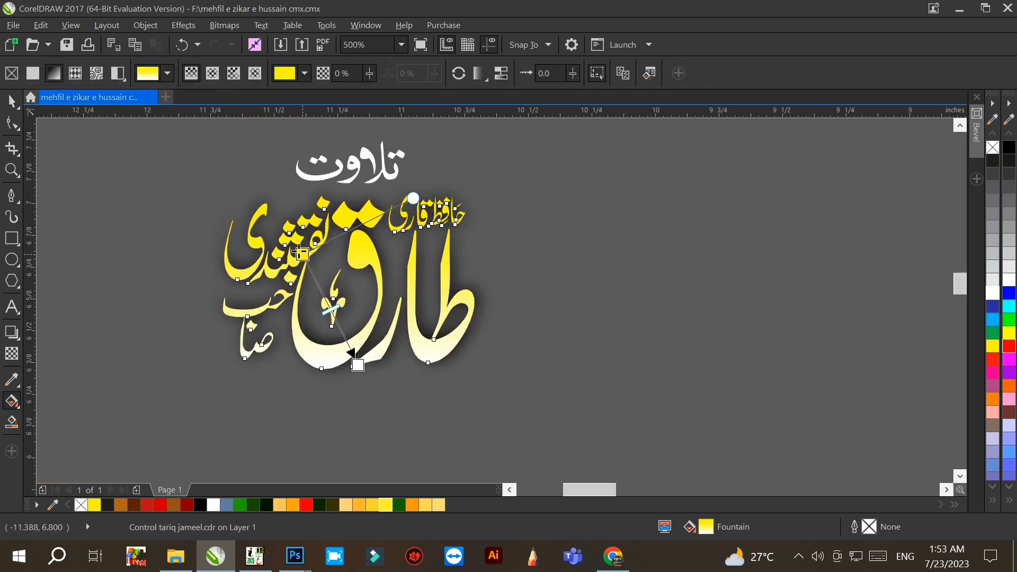
{"action": "left_click_drag", "start_coordinate": [359, 365], "coordinate": [525, 364]}
{"action": "mouse_move", "coordinate": [348, 210]}
{"action": "left_mouse_down"}
{"action": "mouse_move", "coordinate": [352, 365]}
{"action": "mouse_move", "coordinate": [355, 309]}
{"action": "left_mouse_up"}
Add a drop shadow to the calligraphy at 100 opacity.
{"action": "left_click", "coordinate": [12, 332]}
{"action": "key", "text": "ctrl+z"}
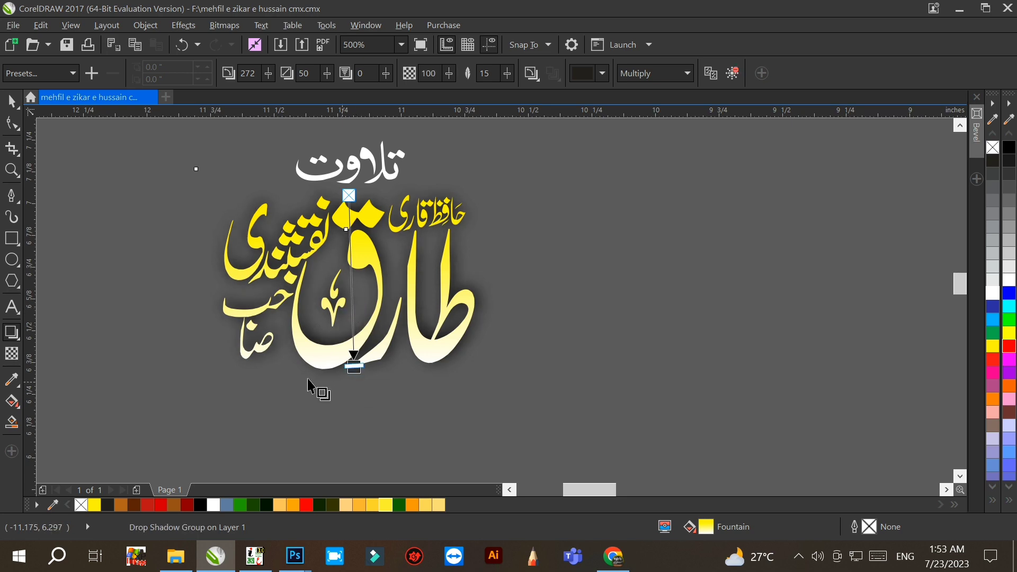
{"action": "scroll", "coordinate": [435, 191], "scroll_direction": "down", "scroll_amount": 1}
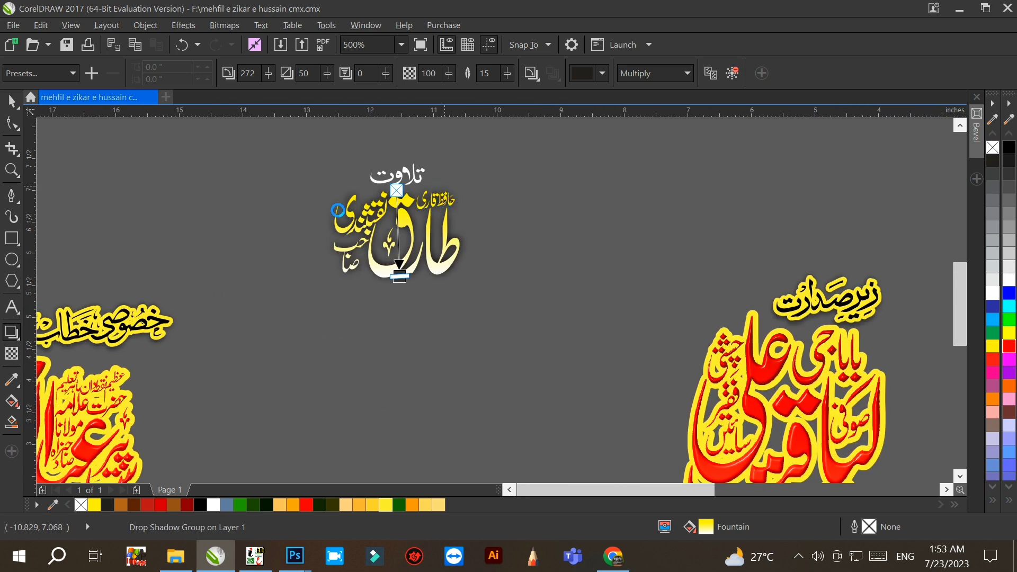
{"action": "left_click", "coordinate": [11, 101]}
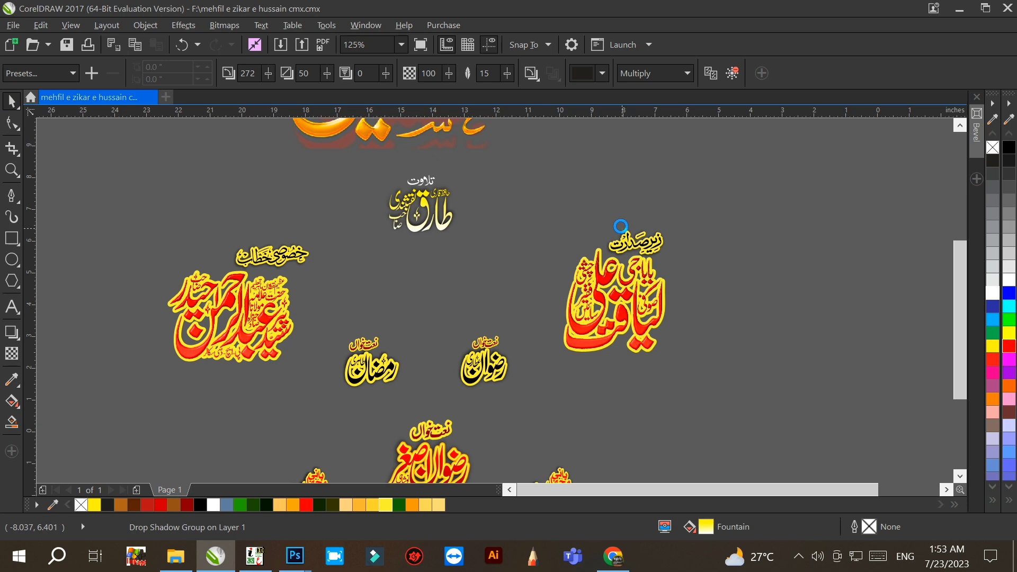
{"action": "scroll", "coordinate": [383, 226], "scroll_direction": "down", "scroll_amount": 1}
{"action": "scroll", "coordinate": [498, 314], "scroll_direction": "up", "scroll_amount": 2}
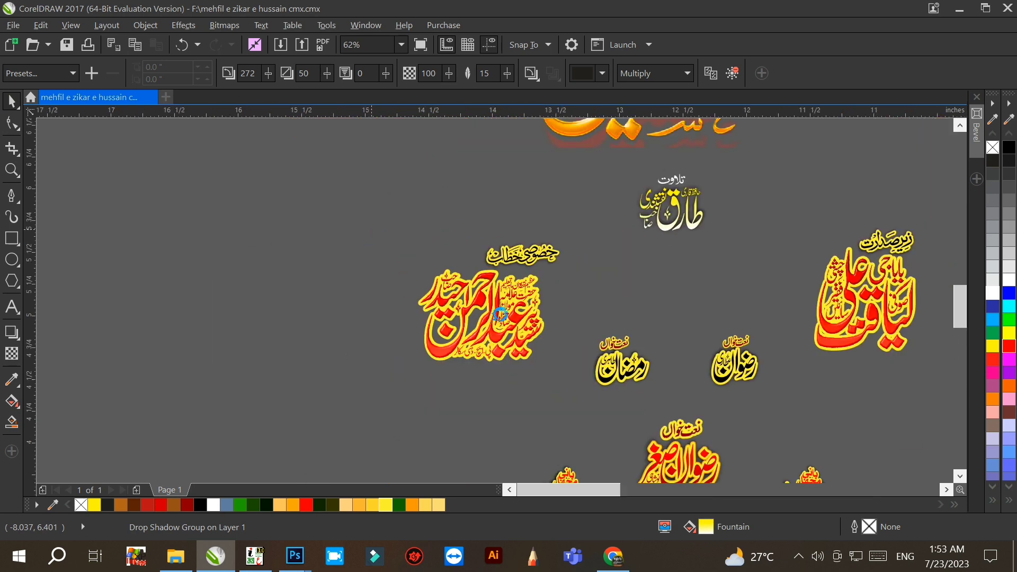
Pull the first red calligraphy out of its shadow group and nudge it into place.
{"action": "left_click_drag", "start_coordinate": [522, 350], "coordinate": [266, 268]}
{"action": "scroll", "coordinate": [249, 262], "scroll_direction": "up", "scroll_amount": 2}
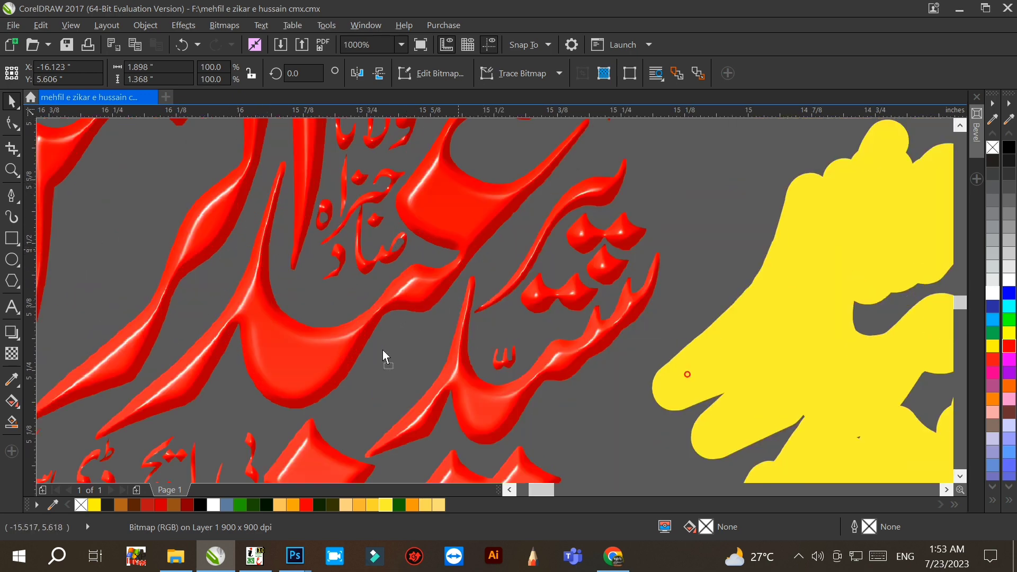
{"action": "left_click_drag", "start_coordinate": [385, 358], "coordinate": [263, 345]}
{"action": "scroll", "coordinate": [302, 243], "scroll_direction": "down", "scroll_amount": 1}
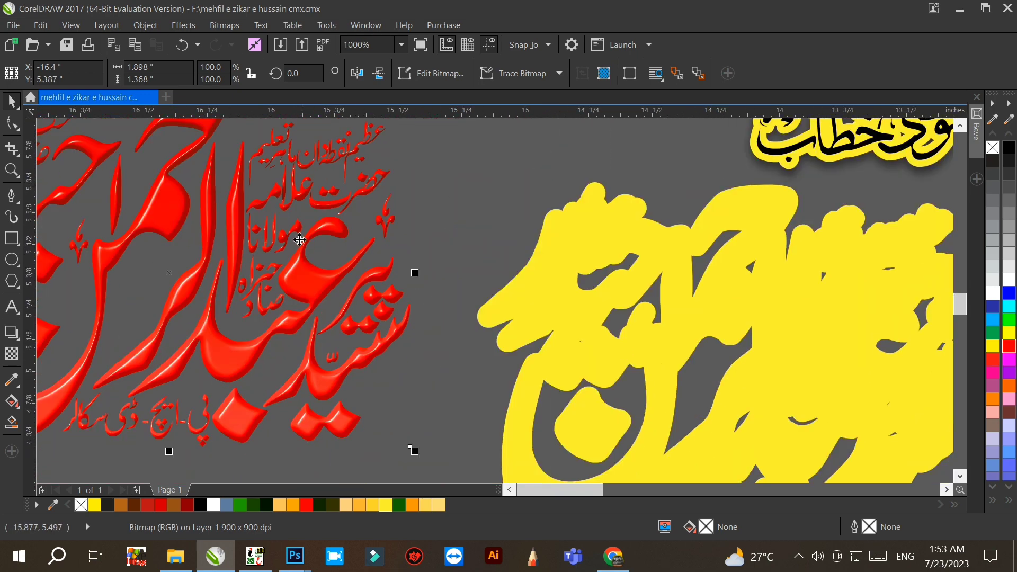
{"action": "scroll", "coordinate": [304, 233], "scroll_direction": "down", "scroll_amount": 2}
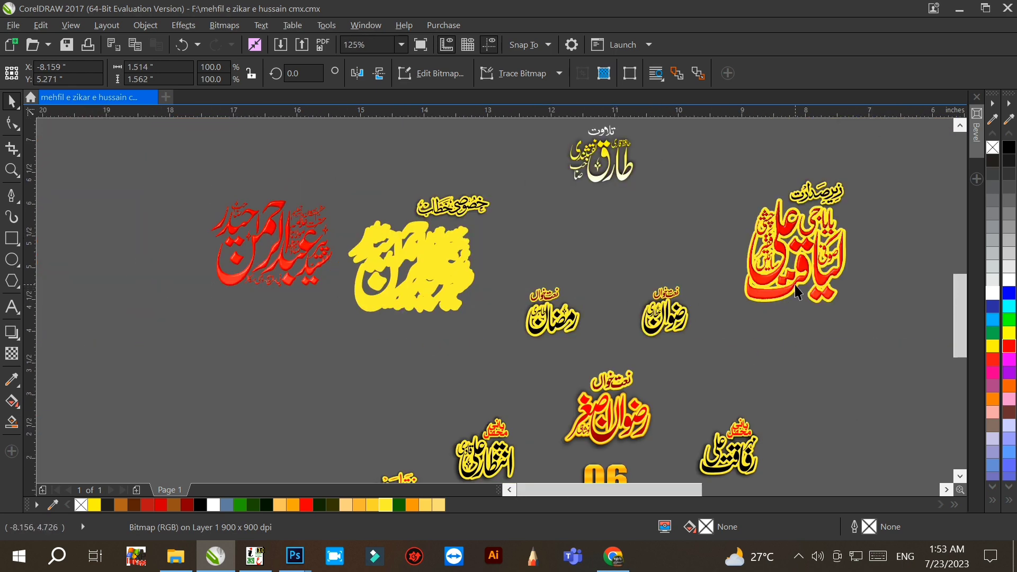
Move the other red calligraphies off their yellow and orange outline backings.
{"action": "left_click_drag", "start_coordinate": [794, 289], "coordinate": [703, 246]}
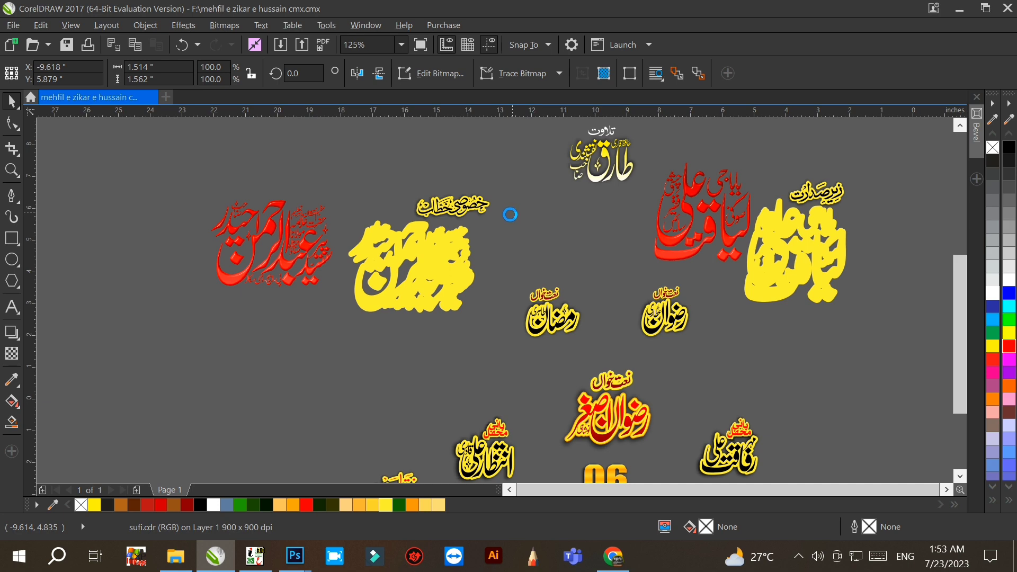
{"action": "scroll", "coordinate": [510, 214], "scroll_direction": "down", "scroll_amount": 1}
{"action": "scroll", "coordinate": [551, 380], "scroll_direction": "up", "scroll_amount": 1}
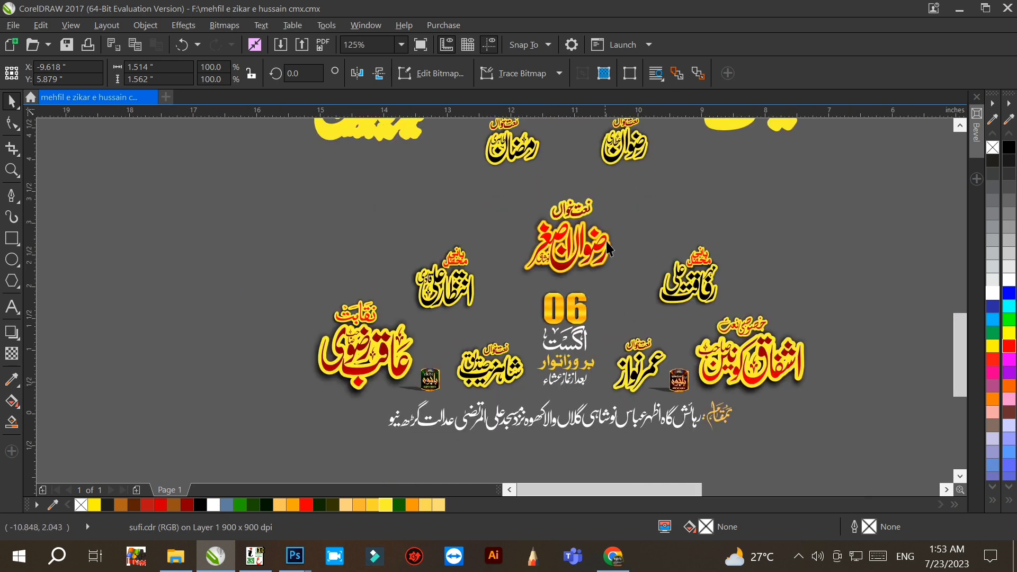
{"action": "scroll", "coordinate": [609, 245], "scroll_direction": "up", "scroll_amount": 1}
{"action": "scroll", "coordinate": [620, 248], "scroll_direction": "up", "scroll_amount": 1}
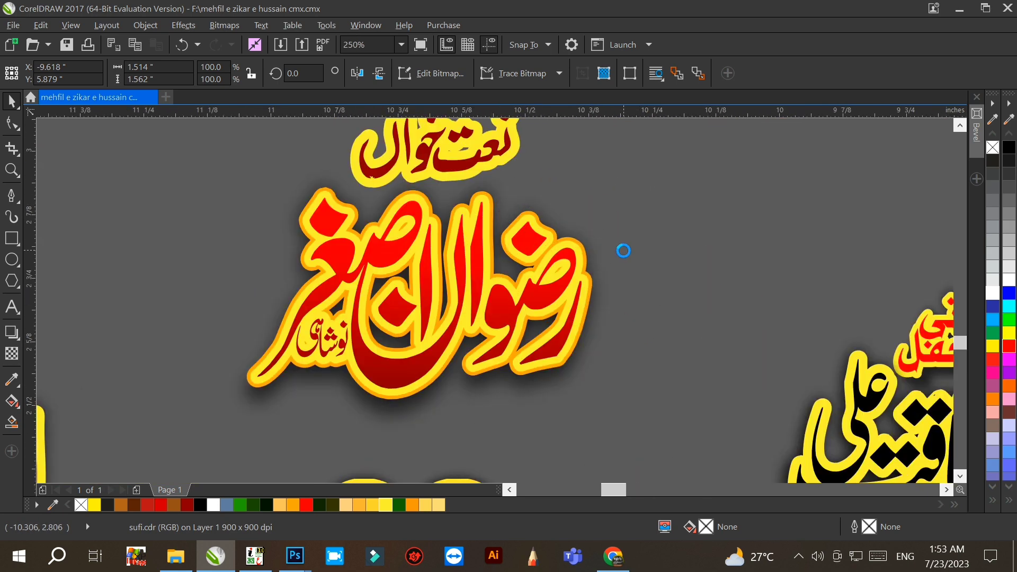
{"action": "scroll", "coordinate": [624, 251], "scroll_direction": "up", "scroll_amount": 2}
{"action": "scroll", "coordinate": [577, 296], "scroll_direction": "down", "scroll_amount": 3}
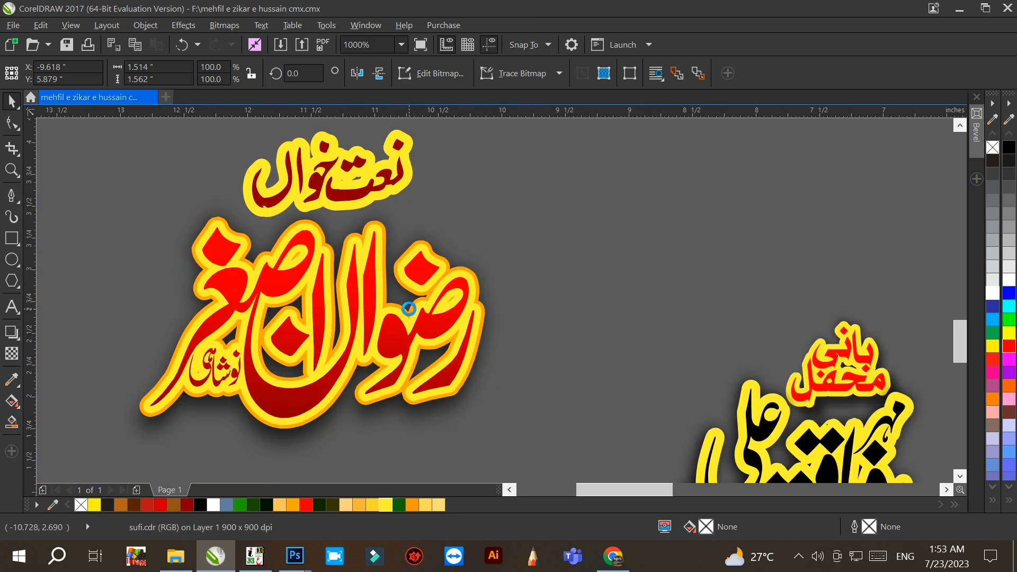
{"action": "left_click_drag", "start_coordinate": [370, 270], "coordinate": [552, 216]}
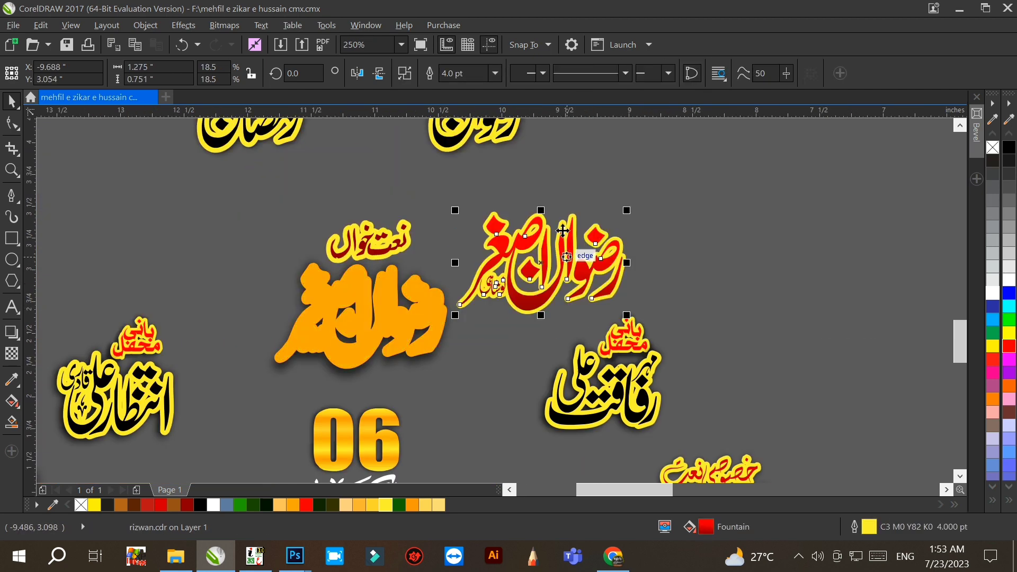
{"action": "scroll", "coordinate": [552, 217], "scroll_direction": "down", "scroll_amount": 2}
{"action": "scroll", "coordinate": [555, 217], "scroll_direction": "down", "scroll_amount": 1}
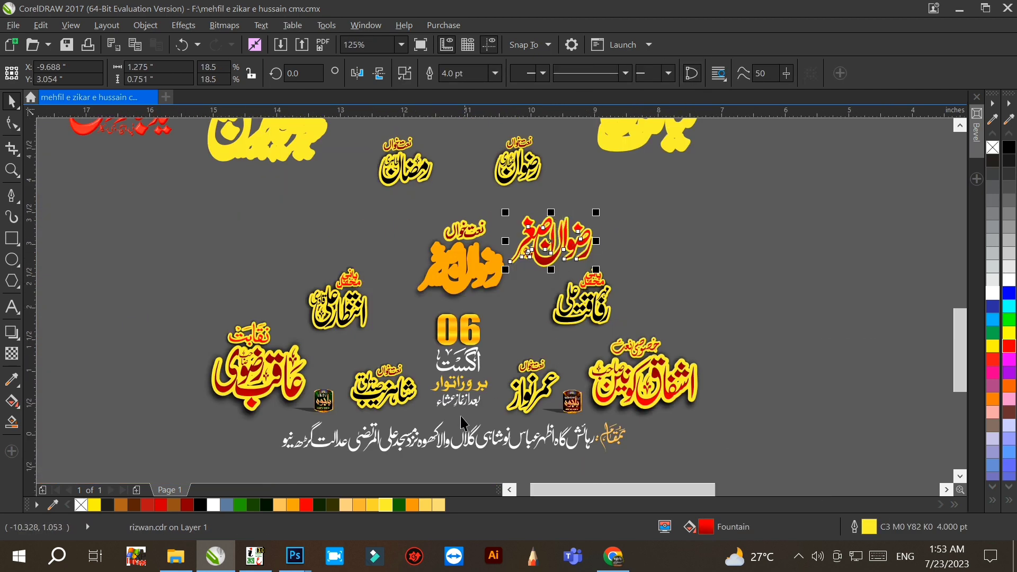
{"action": "scroll", "coordinate": [443, 457], "scroll_direction": "up", "scroll_amount": 1}
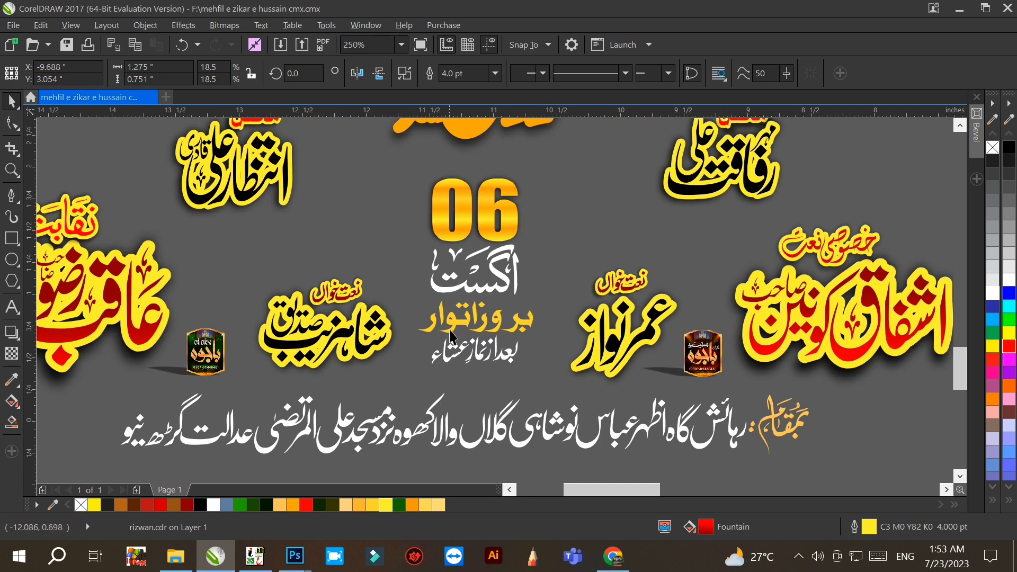
Tilt the golden fountain fill on the 06 date numerals slightly diagonal.
{"action": "left_click", "coordinate": [501, 229]}
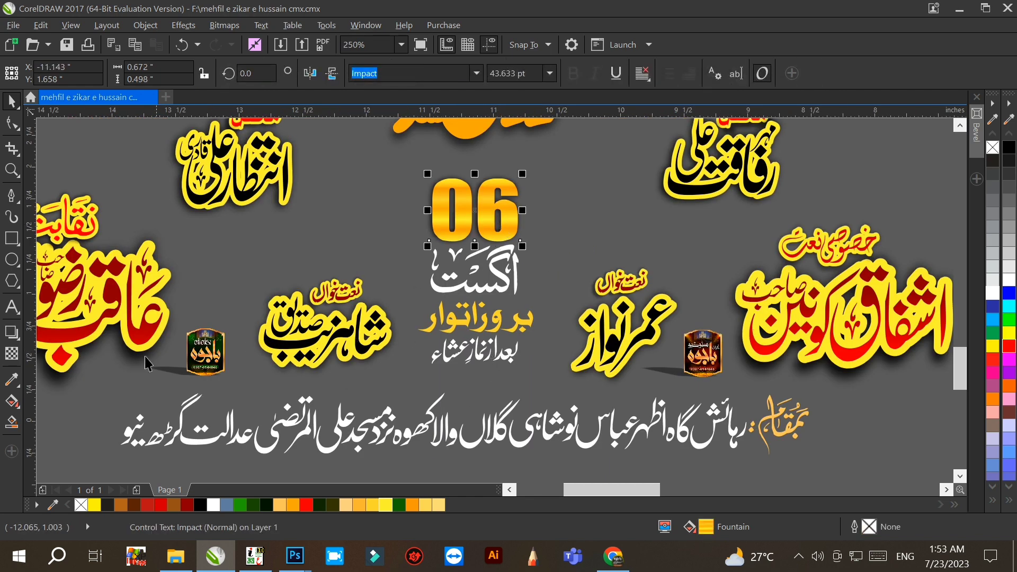
{"action": "left_click", "coordinate": [13, 400]}
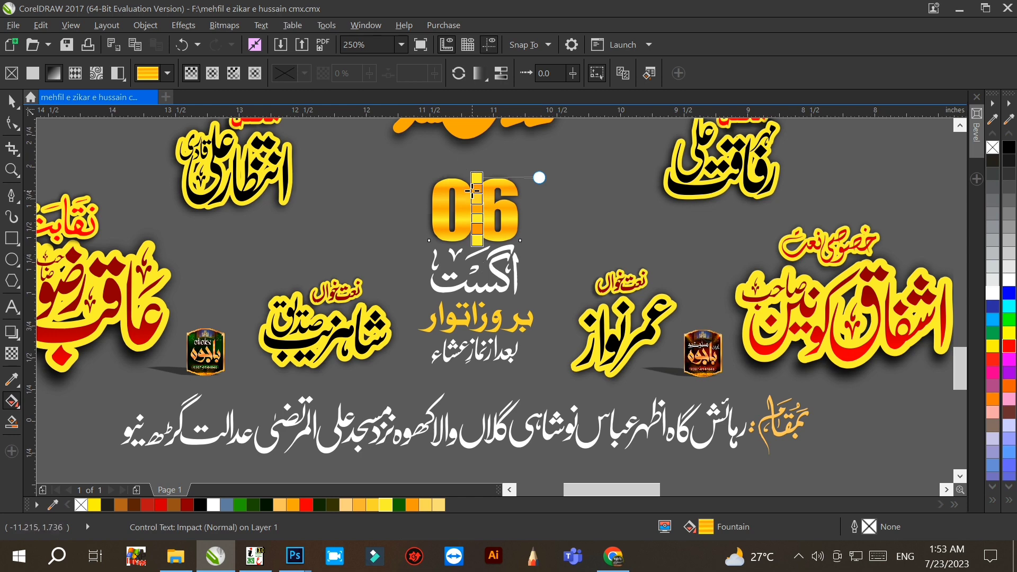
{"action": "scroll", "coordinate": [465, 165], "scroll_direction": "up", "scroll_amount": 1}
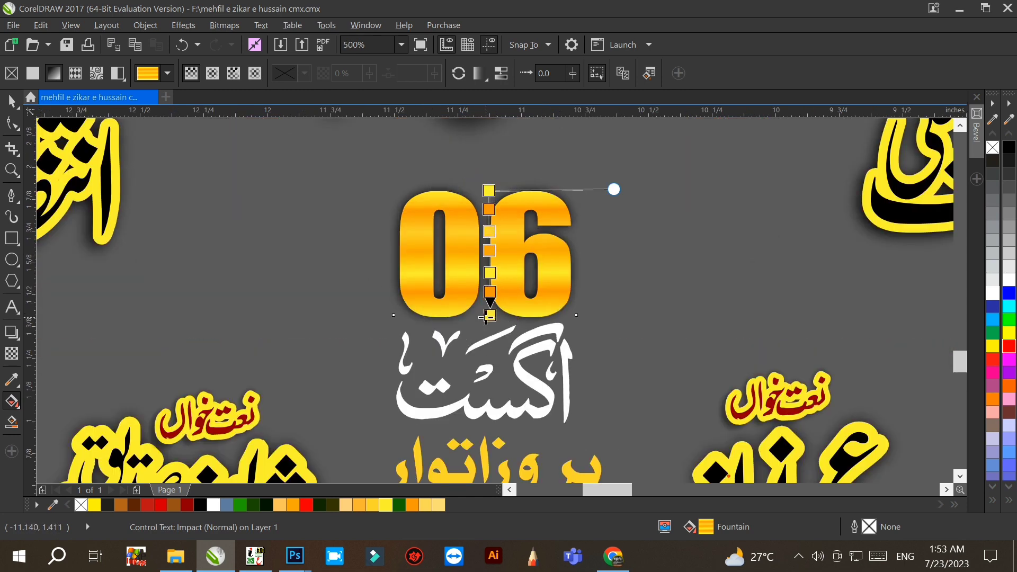
{"action": "left_click_drag", "start_coordinate": [486, 317], "coordinate": [452, 321]}
{"action": "left_click_drag", "start_coordinate": [492, 189], "coordinate": [496, 181]}
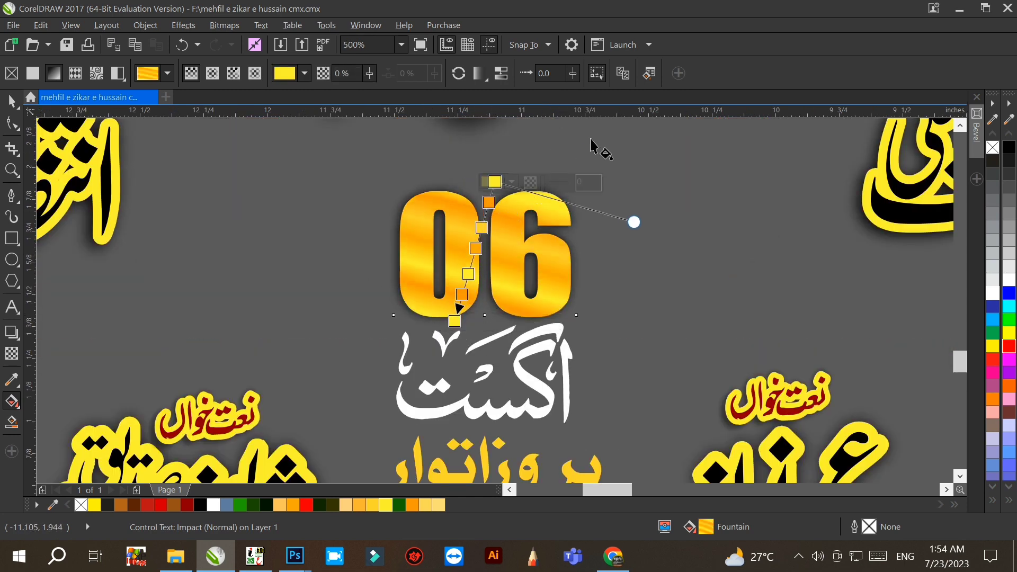
{"action": "scroll", "coordinate": [590, 138], "scroll_direction": "down", "scroll_amount": 2}
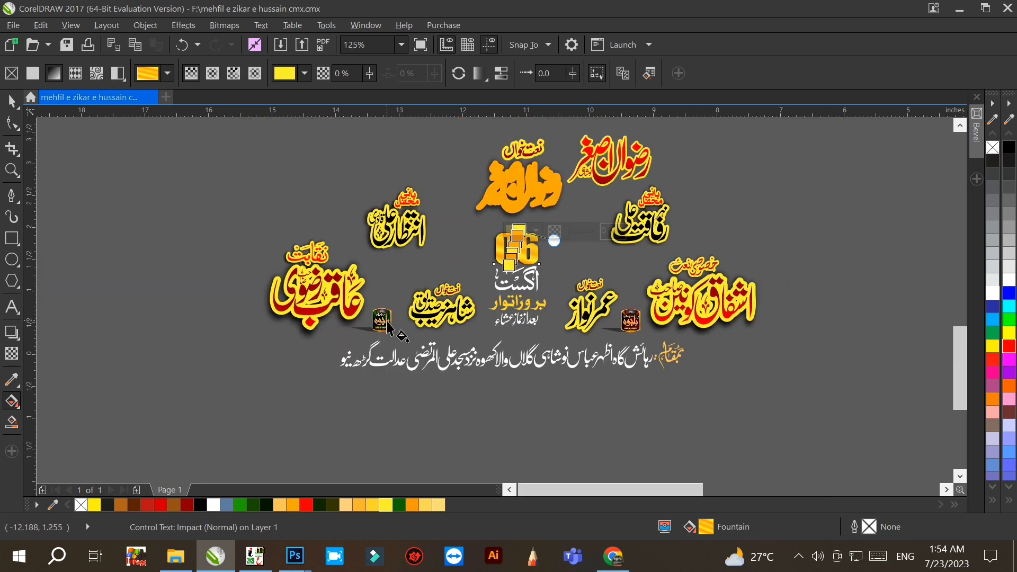
{"action": "scroll", "coordinate": [389, 327], "scroll_direction": "up", "scroll_amount": 1}
Check the drop shadows on the clicks logo and the red-and-yellow lettering group.
{"action": "left_click", "coordinate": [12, 332]}
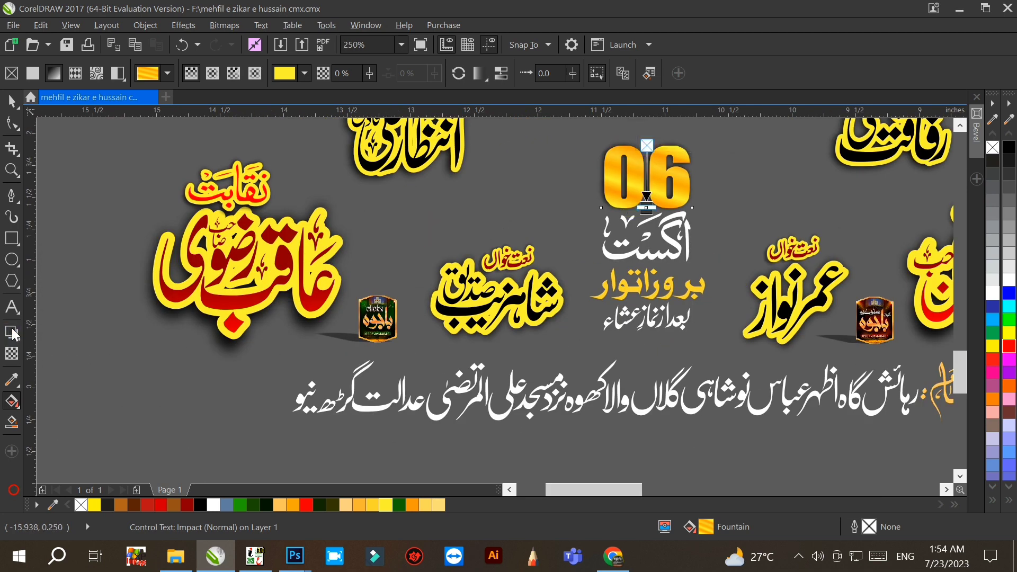
{"action": "left_click", "coordinate": [361, 337]}
{"action": "scroll", "coordinate": [362, 336], "scroll_direction": "up", "scroll_amount": 1}
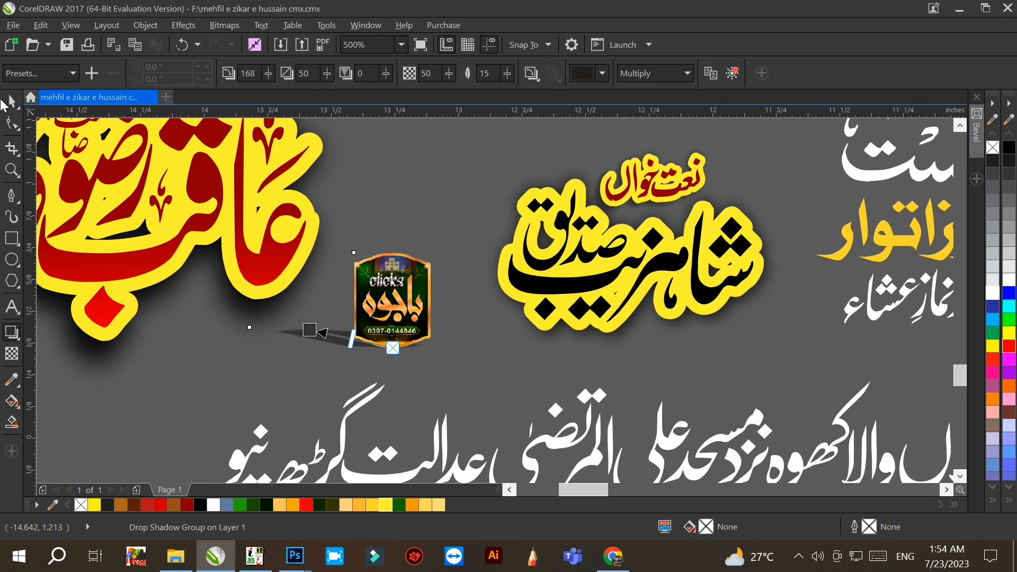
{"action": "left_click", "coordinate": [10, 101]}
{"action": "left_click", "coordinate": [214, 384]}
{"action": "scroll", "coordinate": [214, 384], "scroll_direction": "down", "scroll_amount": 2}
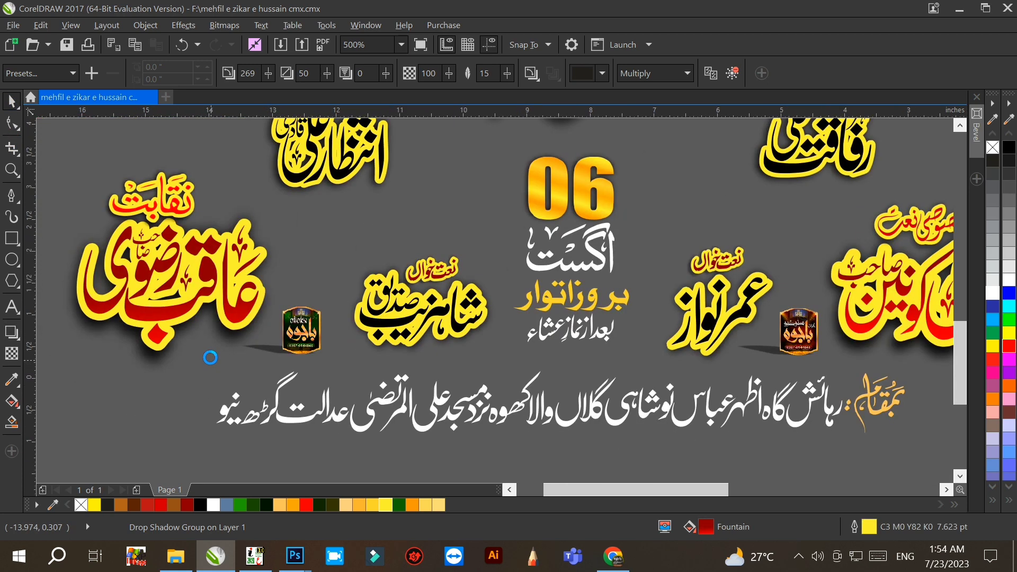
{"action": "scroll", "coordinate": [210, 358], "scroll_direction": "down", "scroll_amount": 1}
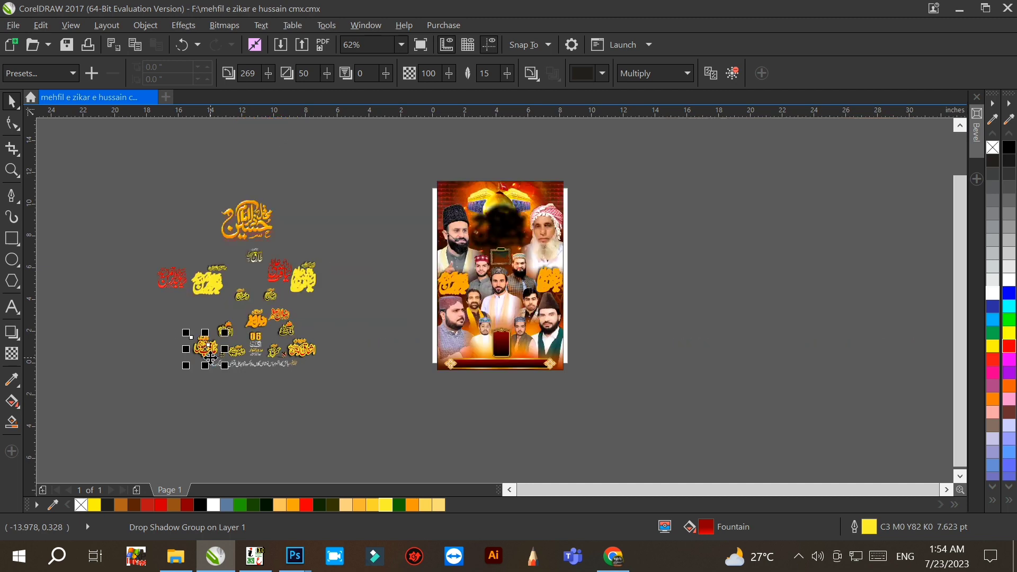
Open the poster's PowerClip contents and drag the black smoky shadow off to the left.
{"action": "left_click", "coordinate": [490, 241]}
{"action": "scroll", "coordinate": [493, 235], "scroll_direction": "up", "scroll_amount": 1}
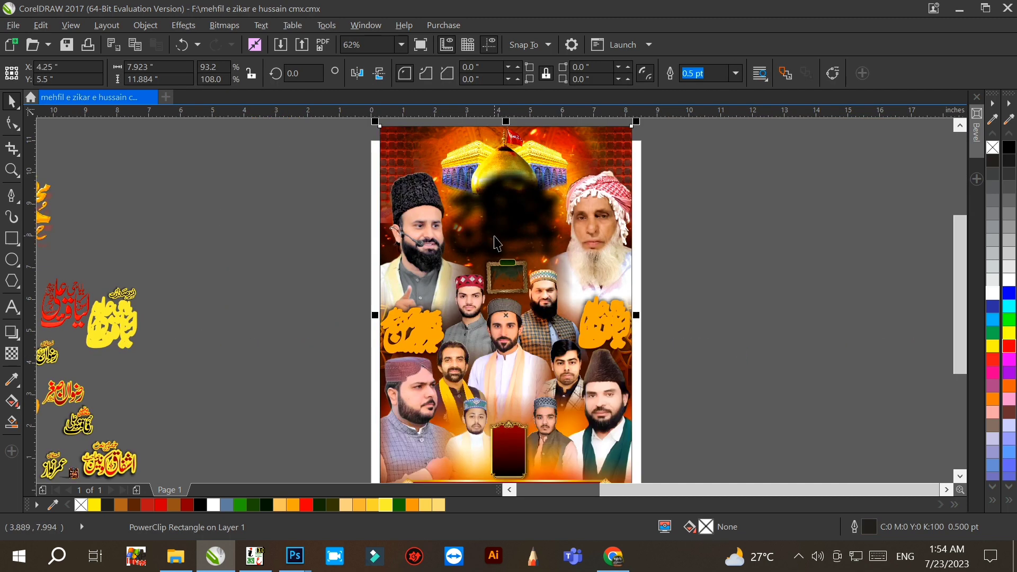
{"action": "left_click", "coordinate": [494, 236], "text": "ctrl"}
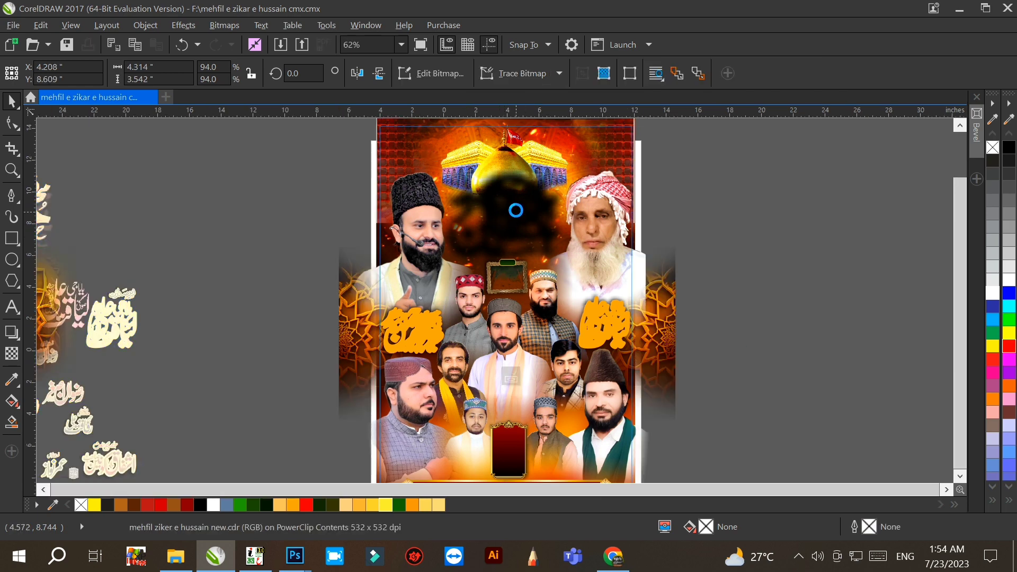
{"action": "scroll", "coordinate": [515, 210], "scroll_direction": "down", "scroll_amount": 1}
{"action": "left_click_drag", "start_coordinate": [517, 207], "coordinate": [302, 176]}
Move both calligraphy name pieces right of the poster and set their outlines to No Color.
{"action": "left_click", "coordinate": [378, 287], "text": "ctrl"}
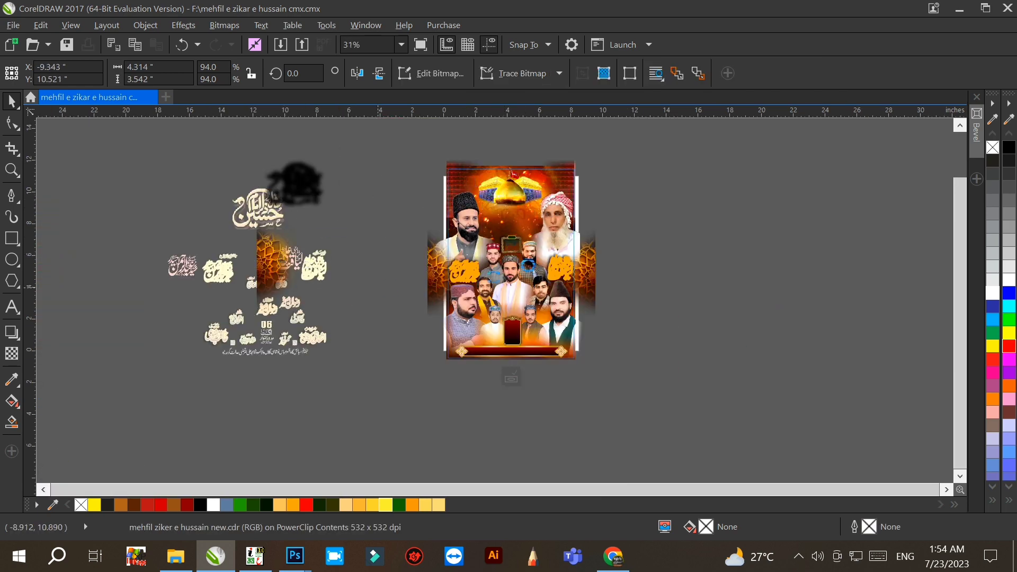
{"action": "scroll", "coordinate": [596, 247], "scroll_direction": "up", "scroll_amount": 1}
{"action": "scroll", "coordinate": [596, 247], "scroll_direction": "up", "scroll_amount": 2}
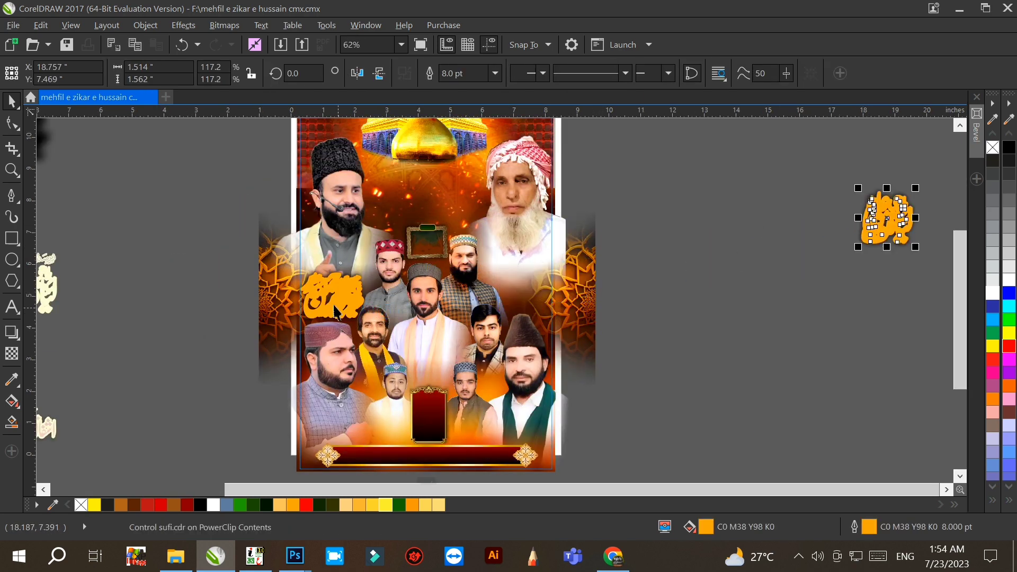
{"action": "left_click_drag", "start_coordinate": [332, 302], "coordinate": [894, 274]}
{"action": "left_click_drag", "start_coordinate": [777, 158], "coordinate": [948, 318]}
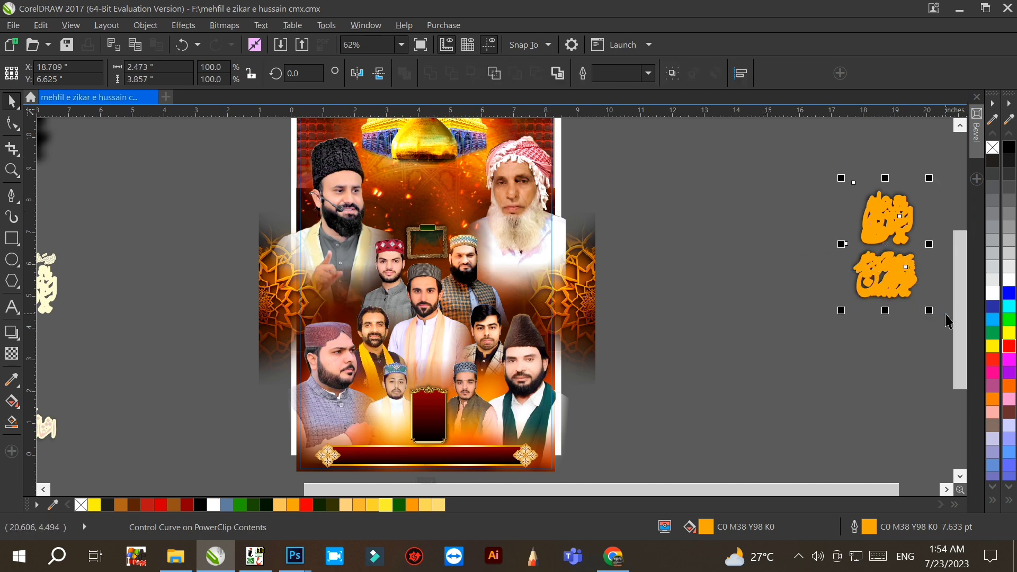
{"action": "right_click", "coordinate": [990, 151]}
{"action": "left_click", "coordinate": [722, 215]}
Move the white-bearded, black-hat, green-vest and another small portrait right of the poster.
{"action": "left_click", "coordinate": [530, 221]}
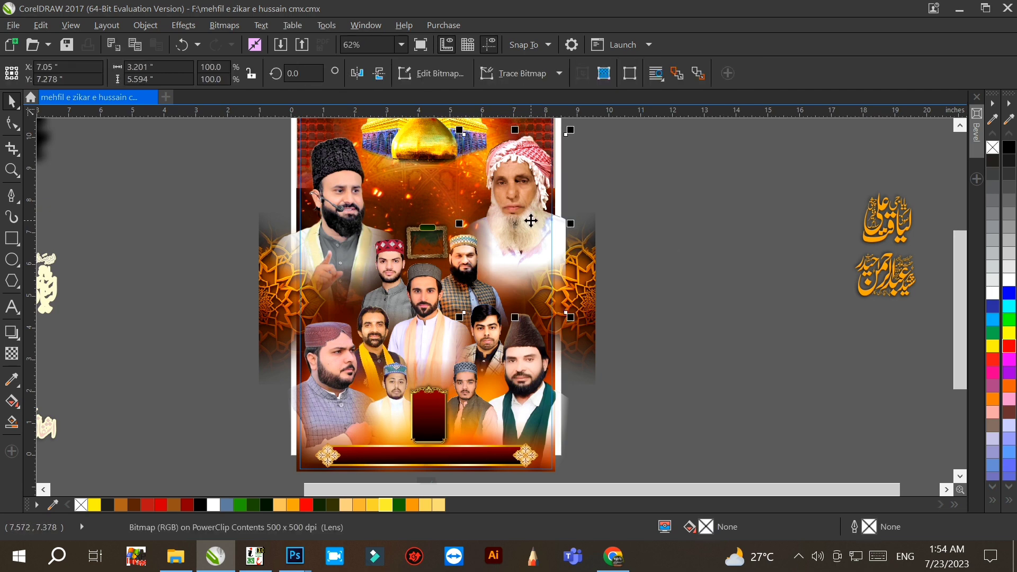
{"action": "left_click_drag", "start_coordinate": [526, 218], "coordinate": [879, 203]}
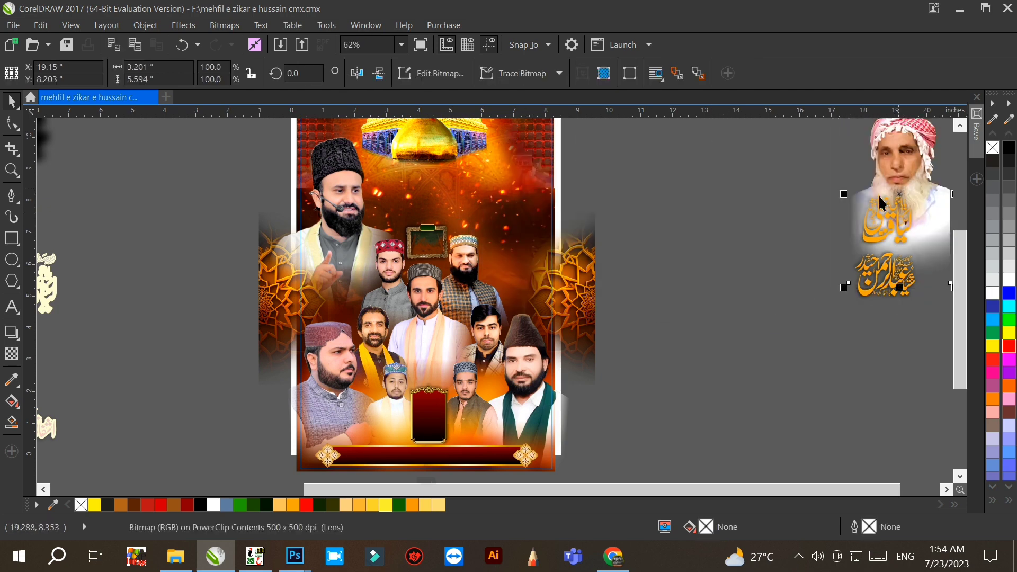
{"action": "left_click_drag", "start_coordinate": [324, 184], "coordinate": [763, 157]}
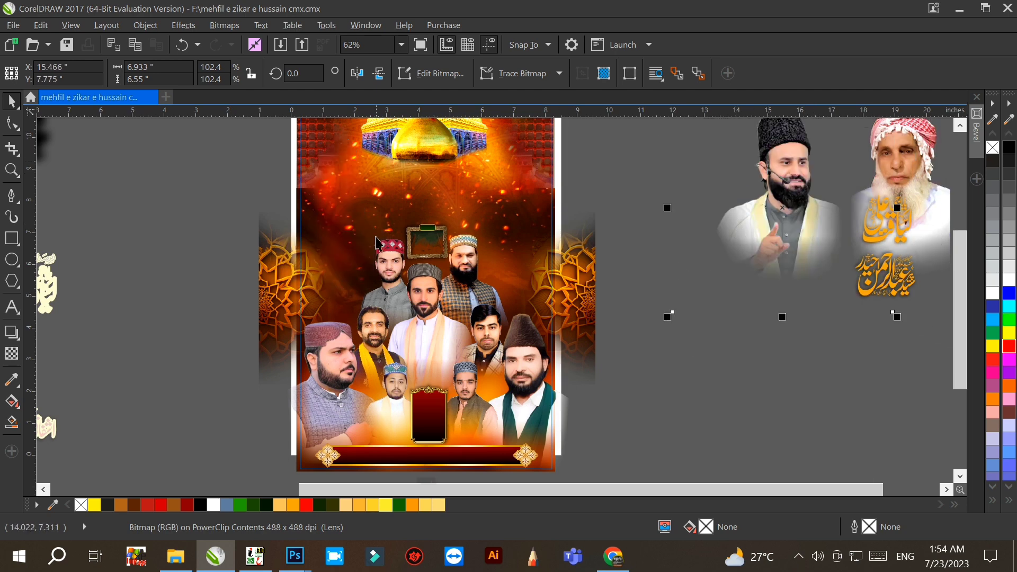
{"action": "scroll", "coordinate": [376, 237], "scroll_direction": "down", "scroll_amount": 1}
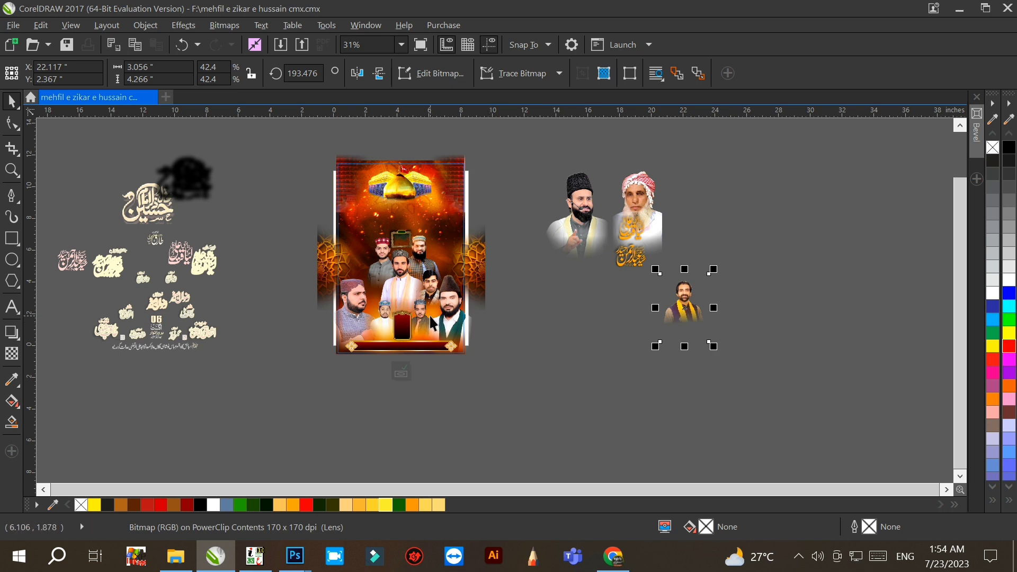
{"action": "left_click_drag", "start_coordinate": [457, 317], "coordinate": [752, 309]}
{"action": "left_click_drag", "start_coordinate": [421, 315], "coordinate": [649, 317]}
{"action": "scroll", "coordinate": [655, 323], "scroll_direction": "up", "scroll_amount": 2}
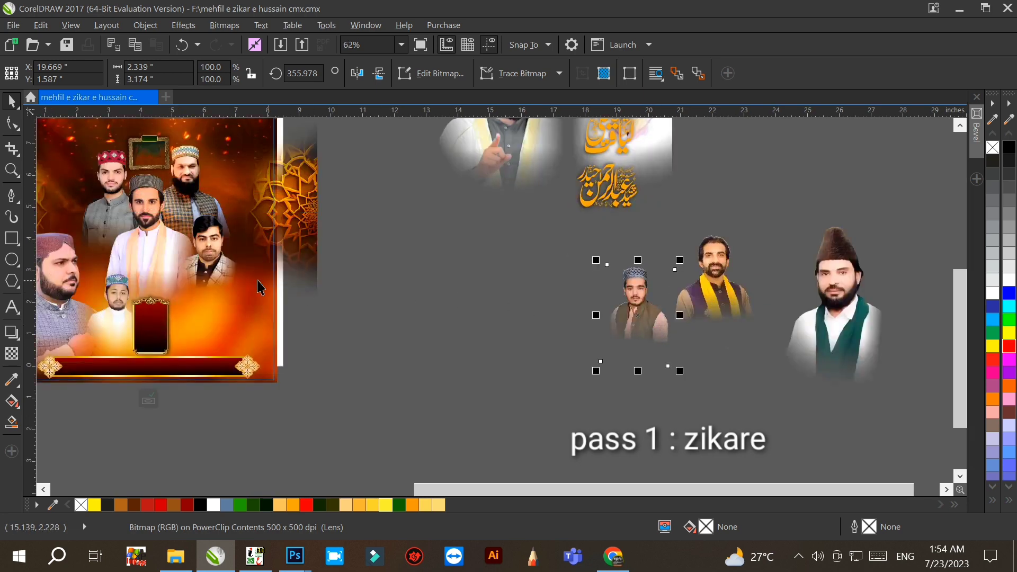
Pull out the checked-jacket, white-shawl, red-cap, blue-cap and remaining portraits plus the small red frame.
{"action": "left_click_drag", "start_coordinate": [211, 259], "coordinate": [533, 294]}
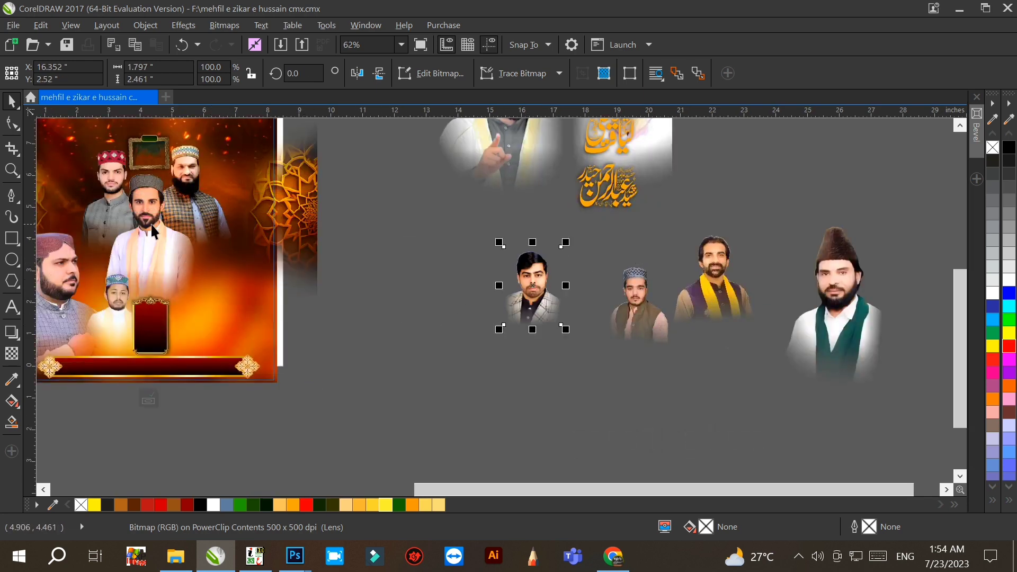
{"action": "left_click_drag", "start_coordinate": [312, 265], "coordinate": [426, 278]}
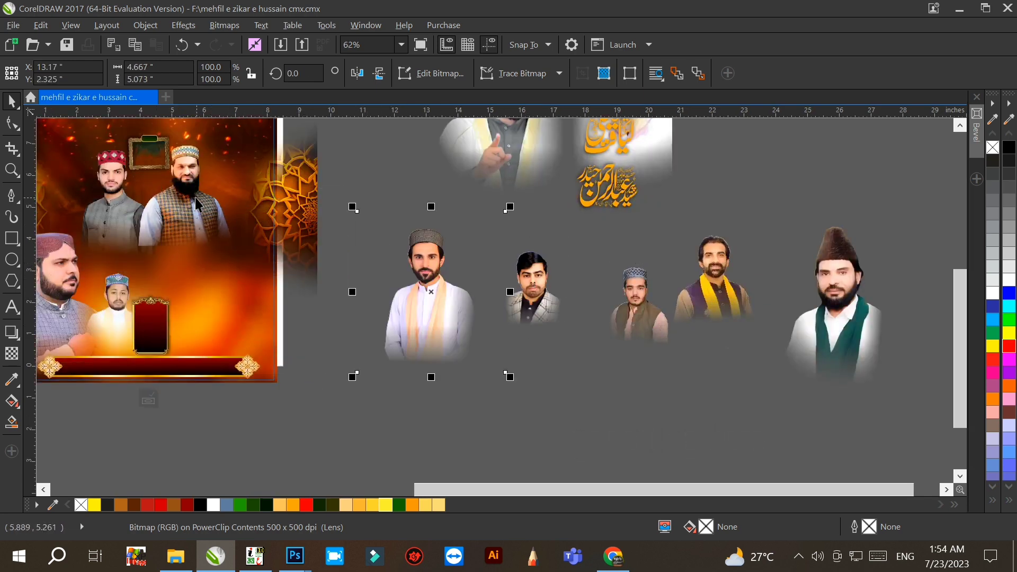
{"action": "left_click_drag", "start_coordinate": [196, 204], "coordinate": [554, 379]}
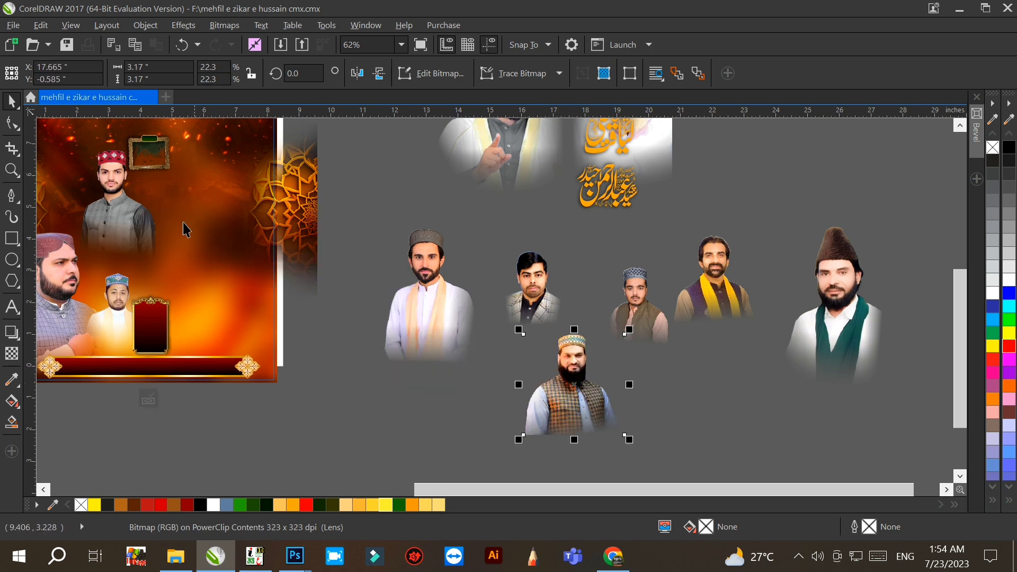
{"action": "left_click_drag", "start_coordinate": [144, 225], "coordinate": [710, 376]}
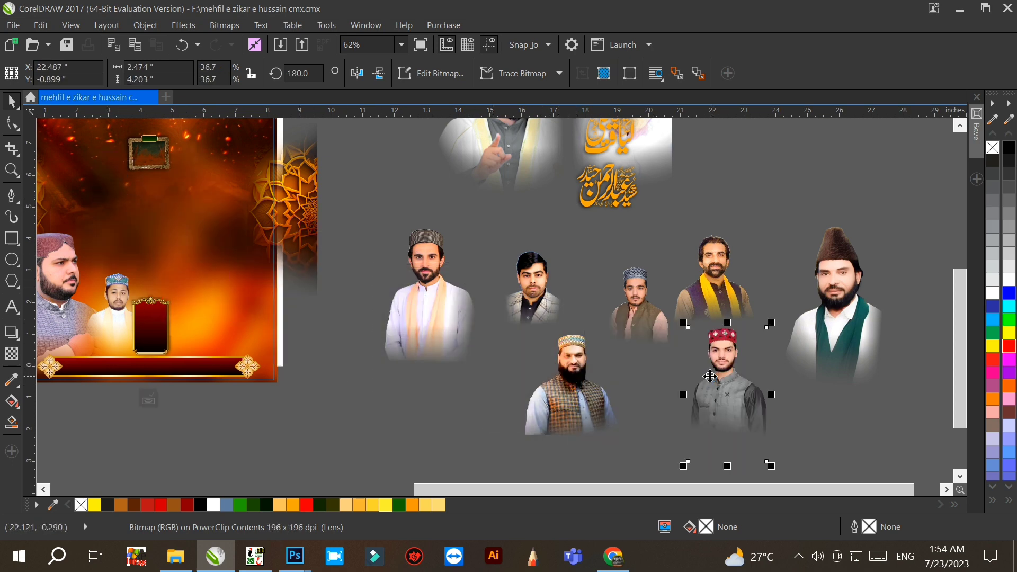
{"action": "left_click", "coordinate": [727, 282]}
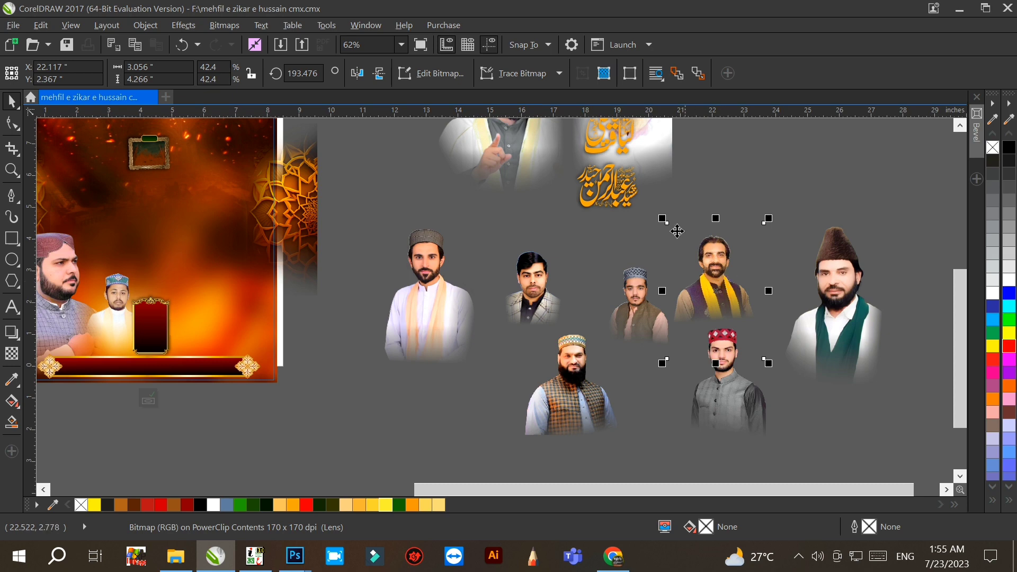
{"action": "left_click_drag", "start_coordinate": [119, 294], "coordinate": [451, 395]}
{"action": "left_click_drag", "start_coordinate": [141, 327], "coordinate": [787, 254]}
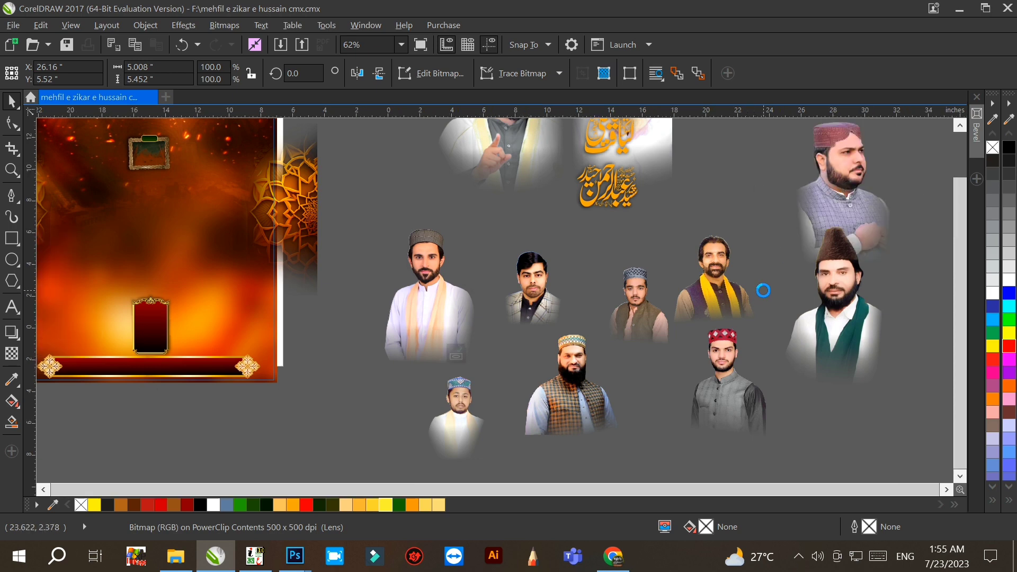
{"action": "scroll", "coordinate": [763, 289], "scroll_direction": "down", "scroll_amount": 1}
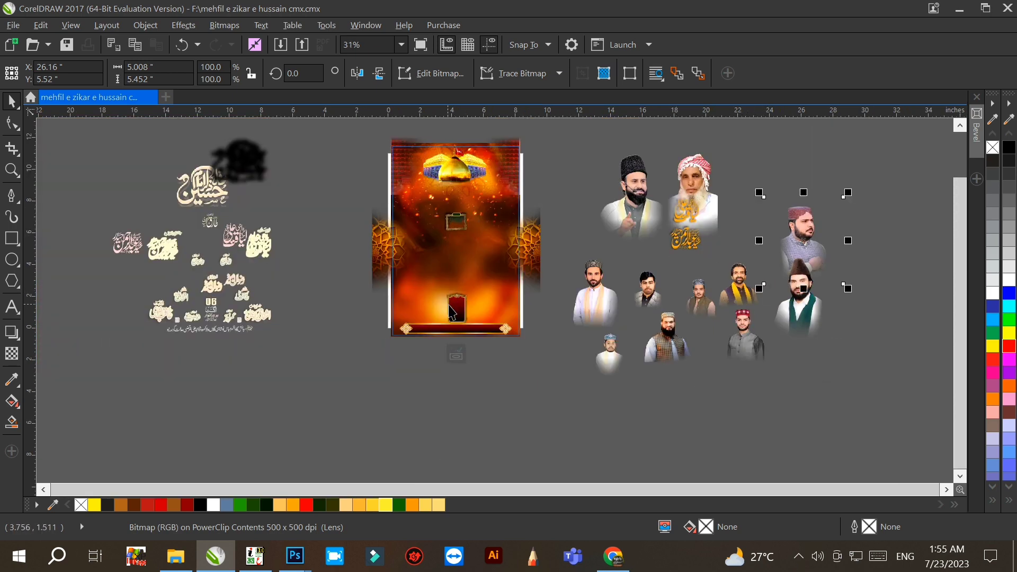
{"action": "left_click_drag", "start_coordinate": [451, 313], "coordinate": [339, 313]}
Ungroup the red frame and separate its gold border from the red fill.
{"action": "scroll", "coordinate": [363, 315], "scroll_direction": "up", "scroll_amount": 1}
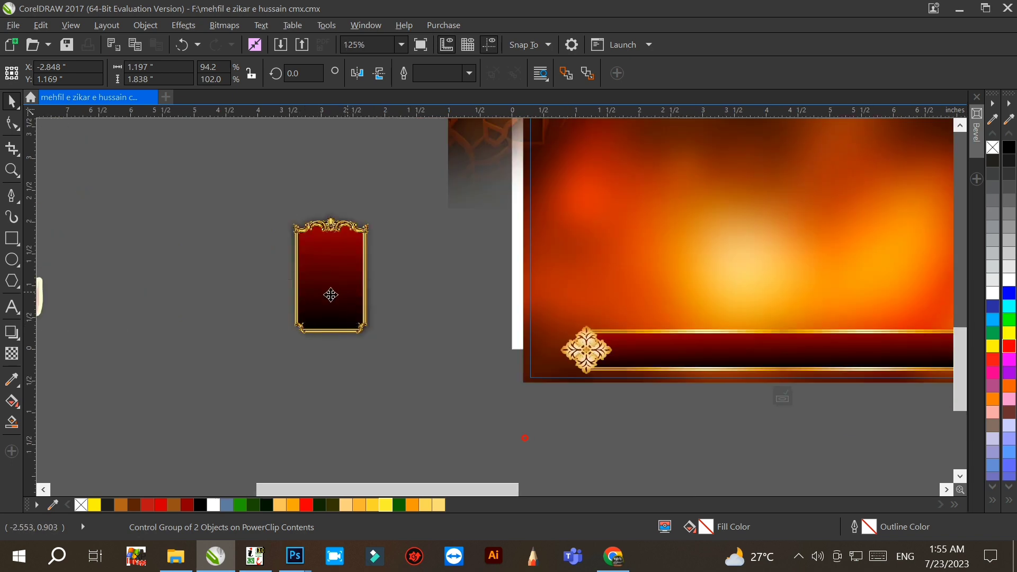
{"action": "left_click_drag", "start_coordinate": [342, 292], "coordinate": [245, 295]}
{"action": "right_click", "coordinate": [245, 294]}
{"action": "left_click", "coordinate": [325, 288]}
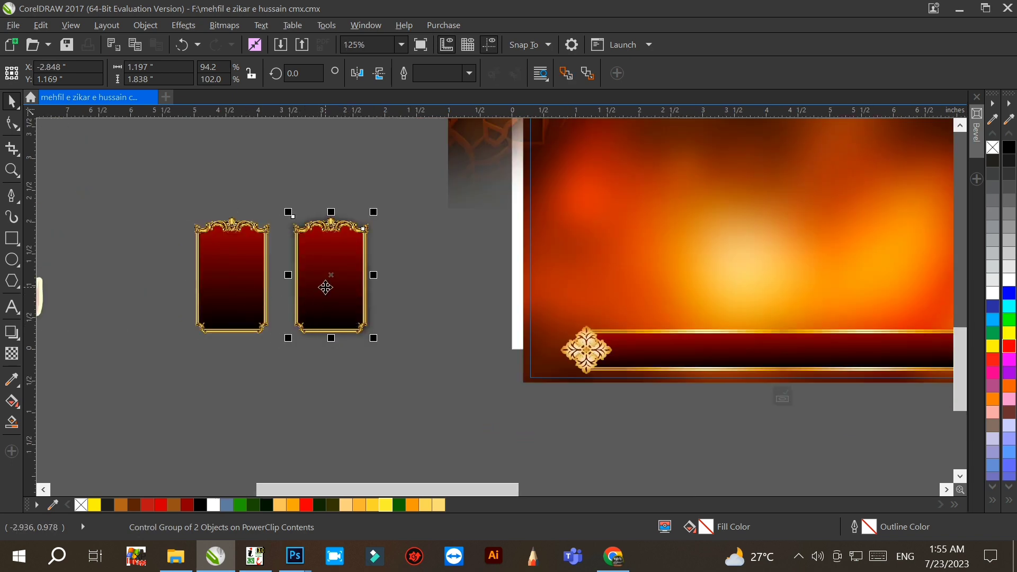
{"action": "key", "text": "Delete"}
{"action": "left_click", "coordinate": [218, 286]}
{"action": "key", "text": "ctrl+u"}
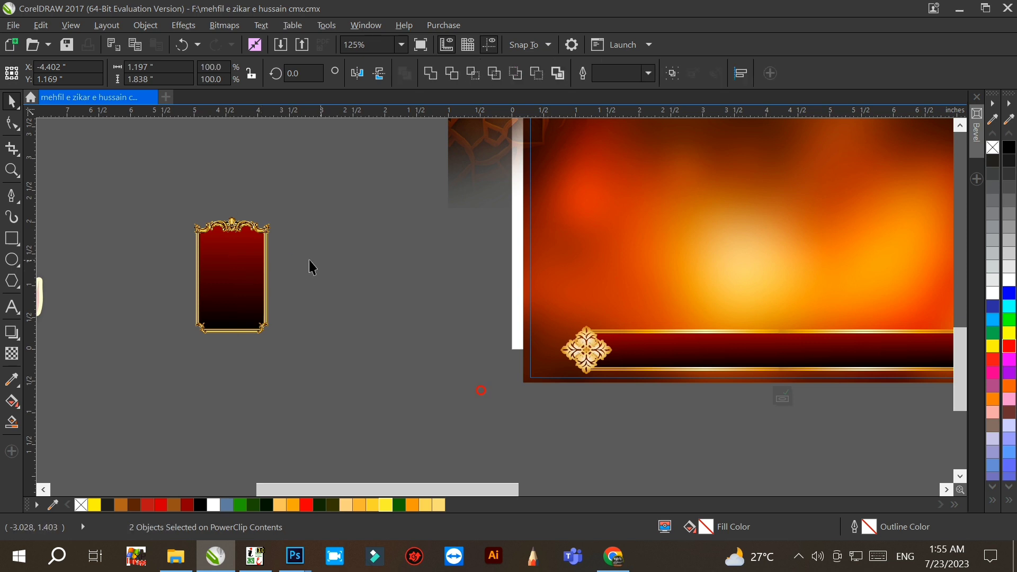
{"action": "left_click", "coordinate": [229, 227]}
{"action": "left_click_drag", "start_coordinate": [229, 227], "coordinate": [354, 238]}
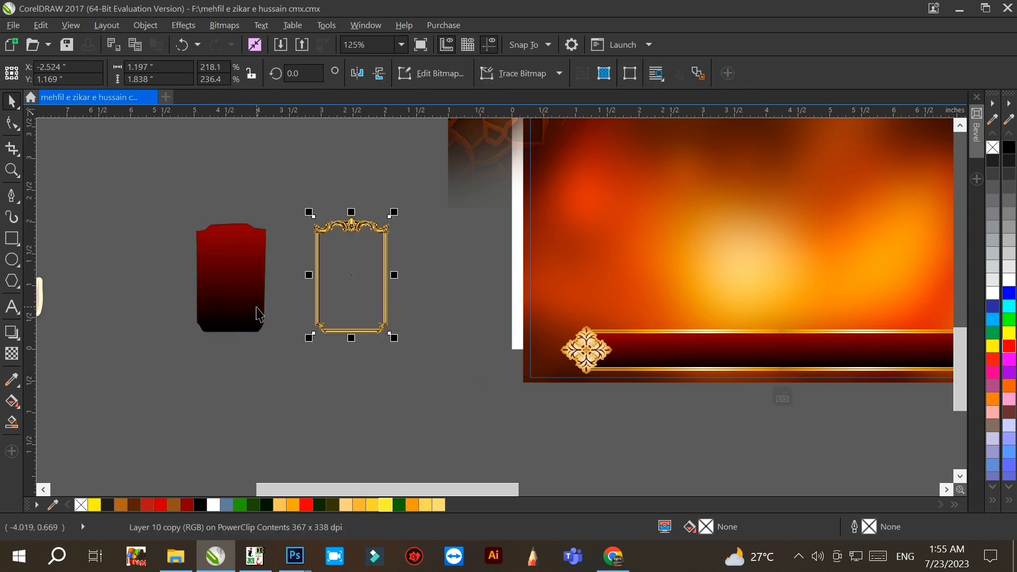
{"action": "scroll", "coordinate": [259, 315], "scroll_direction": "up", "scroll_amount": 2}
{"action": "scroll", "coordinate": [152, 260], "scroll_direction": "down", "scroll_amount": 4}
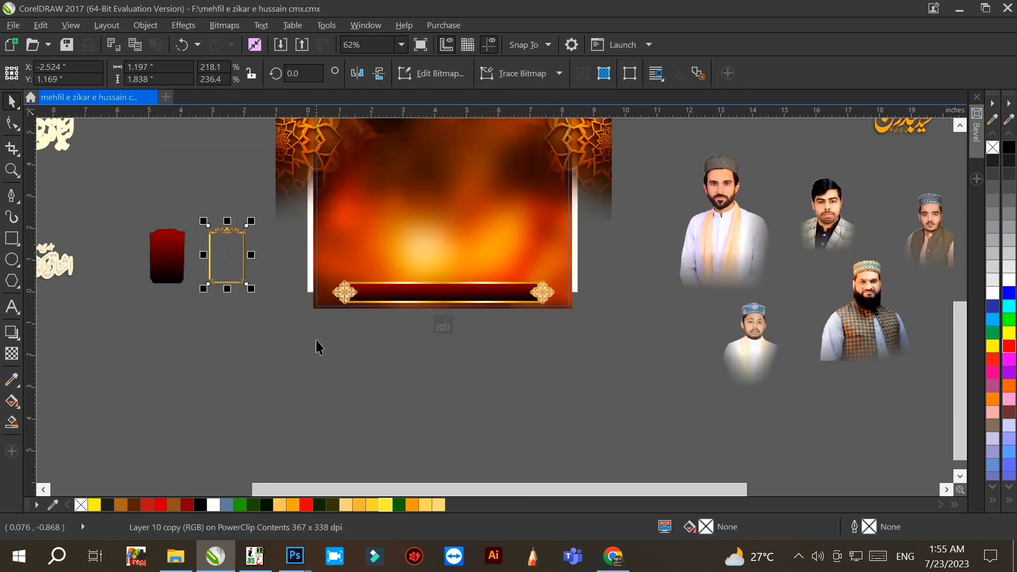
Move the bottom banner out of the poster and place its left and right ornaments beneath it.
{"action": "left_click_drag", "start_coordinate": [292, 364], "coordinate": [577, 245]}
{"action": "left_click_drag", "start_coordinate": [510, 289], "coordinate": [293, 347]}
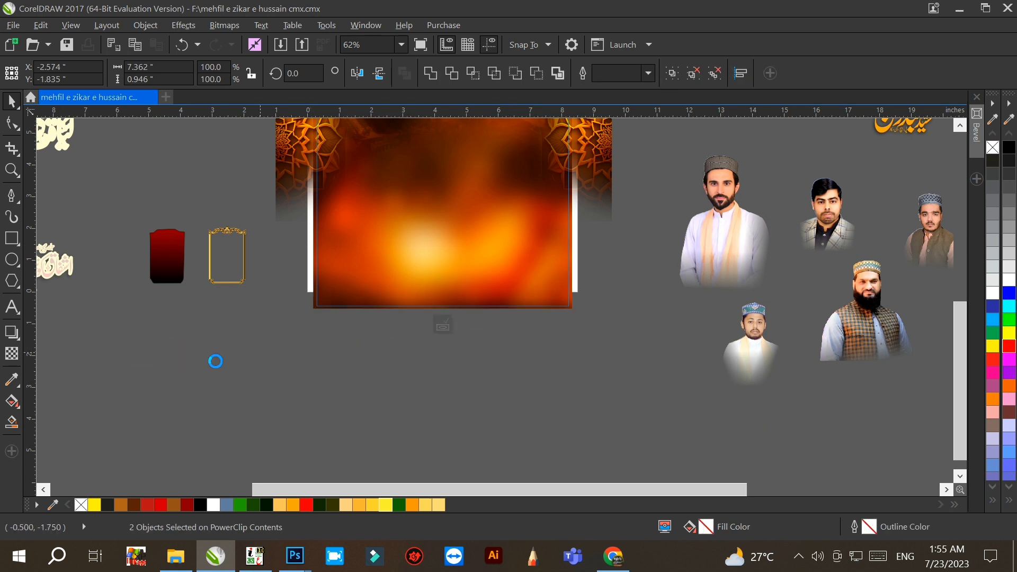
{"action": "scroll", "coordinate": [178, 360], "scroll_direction": "up", "scroll_amount": 2}
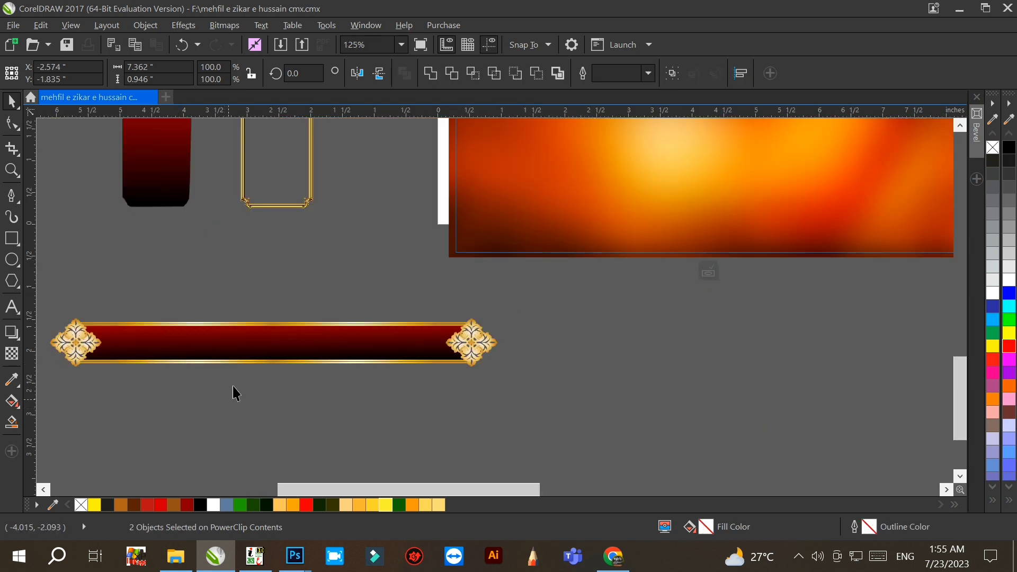
{"action": "left_click", "coordinate": [250, 334]}
{"action": "left_click_drag", "start_coordinate": [249, 334], "coordinate": [251, 398]}
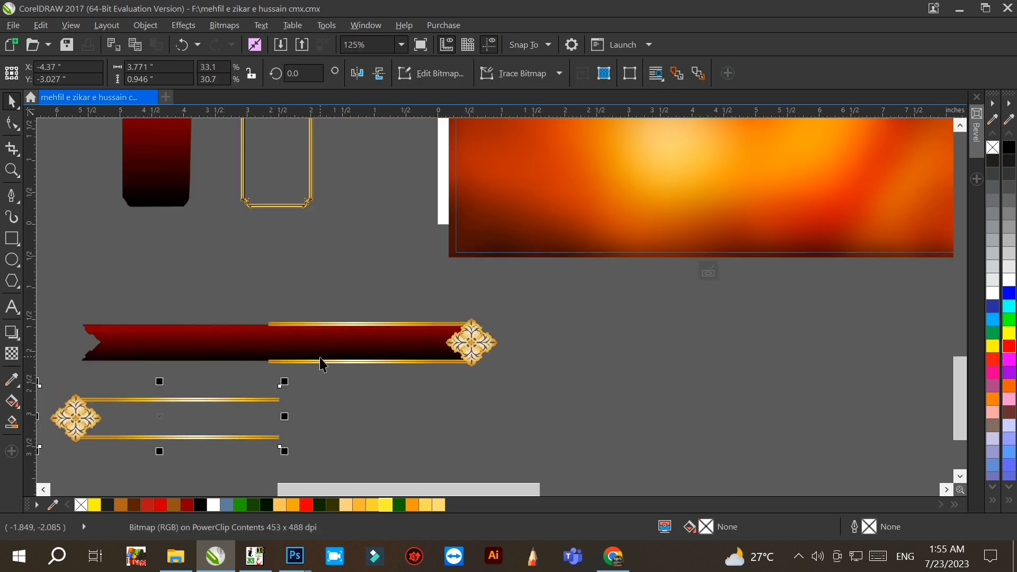
{"action": "left_click_drag", "start_coordinate": [320, 365], "coordinate": [320, 415]}
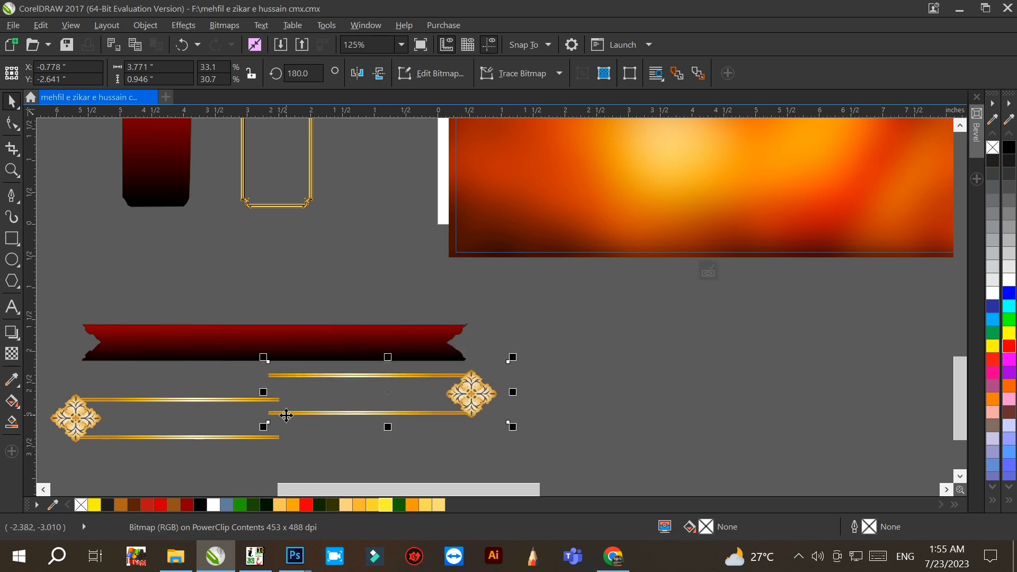
{"action": "scroll", "coordinate": [284, 413], "scroll_direction": "down", "scroll_amount": 4}
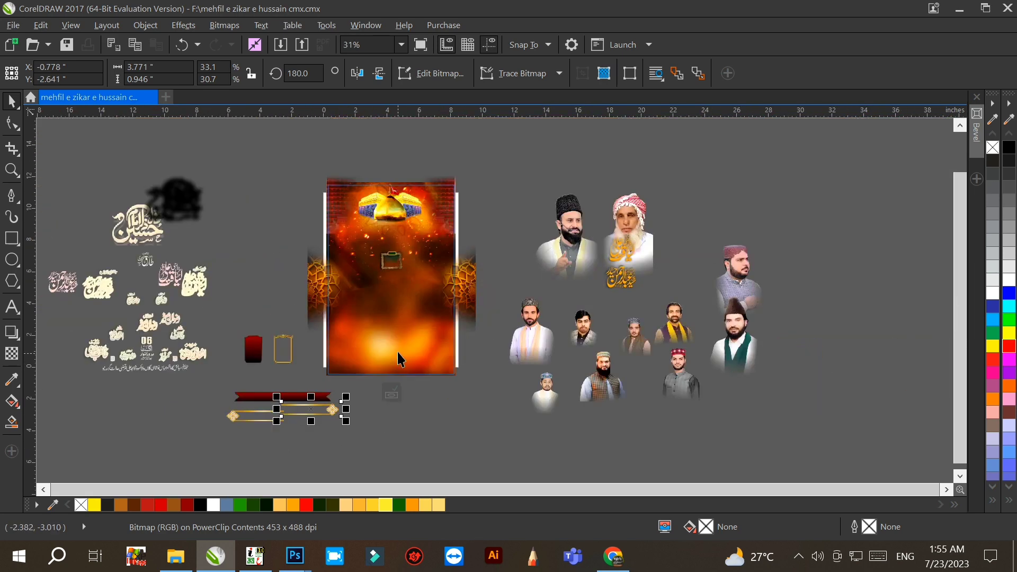
{"action": "scroll", "coordinate": [337, 182], "scroll_direction": "up", "scroll_amount": 2}
Move the small framed picture group out of the poster beside the calligraphy.
{"action": "left_click_drag", "start_coordinate": [239, 310], "coordinate": [408, 395]}
{"action": "scroll", "coordinate": [478, 348], "scroll_direction": "down", "scroll_amount": 2}
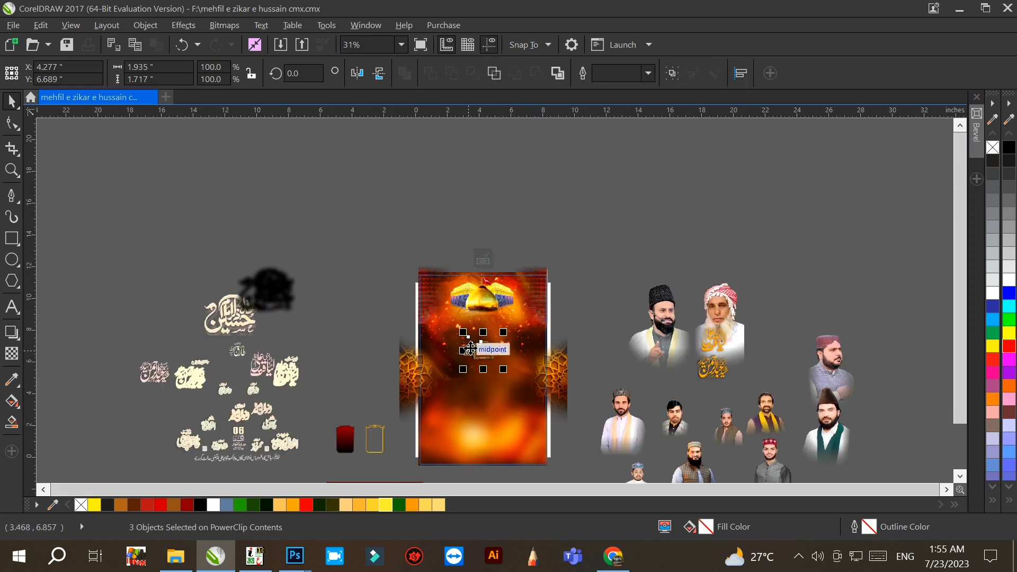
{"action": "left_click_drag", "start_coordinate": [466, 347], "coordinate": [275, 330]}
{"action": "scroll", "coordinate": [275, 330], "scroll_direction": "up", "scroll_amount": 2}
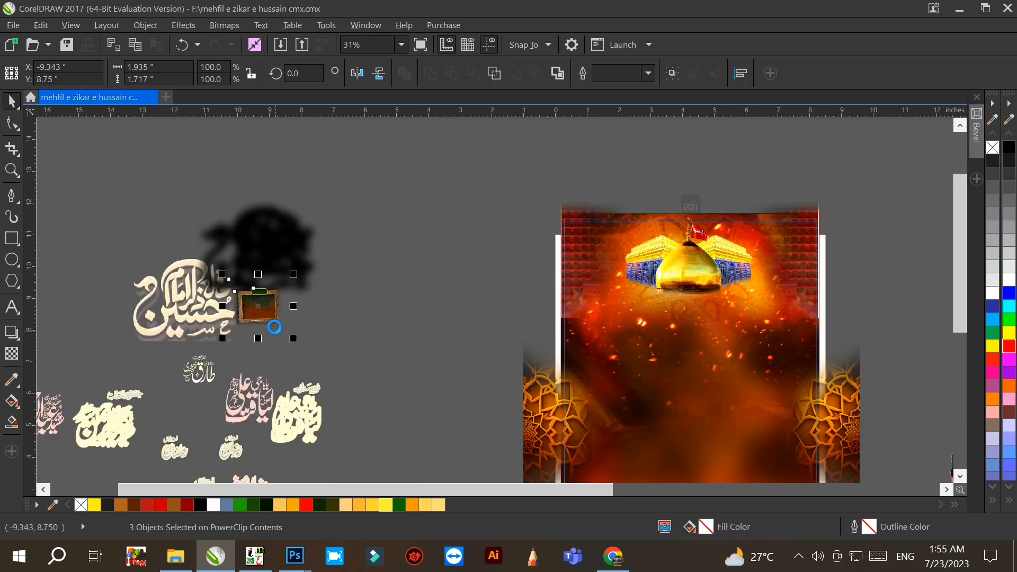
{"action": "scroll", "coordinate": [320, 326], "scroll_direction": "up", "scroll_amount": 4}
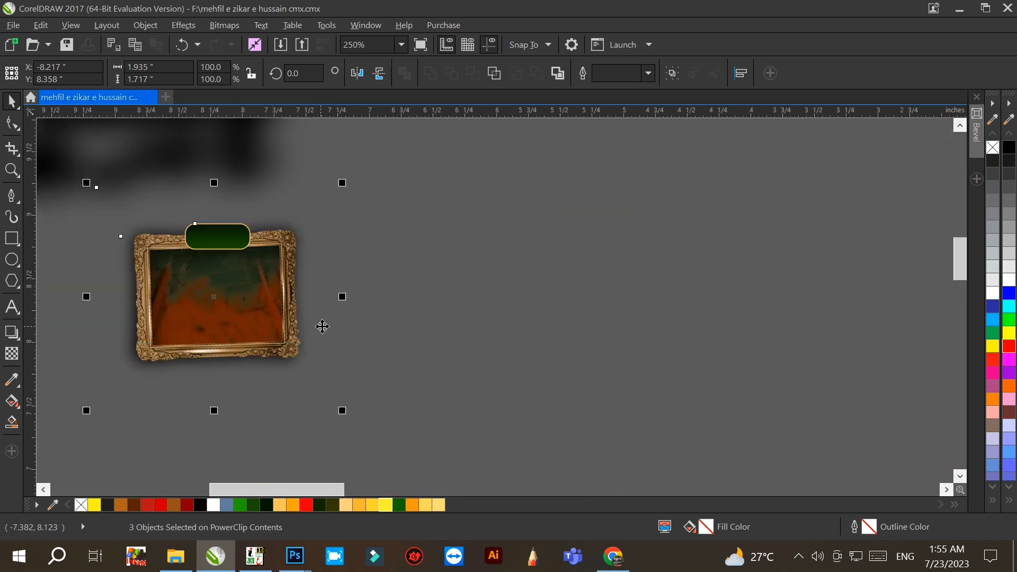
Select the green rounded label, then marquee-select the golden dome shrine image.
{"action": "left_click", "coordinate": [314, 268]}
{"action": "left_click", "coordinate": [210, 192]}
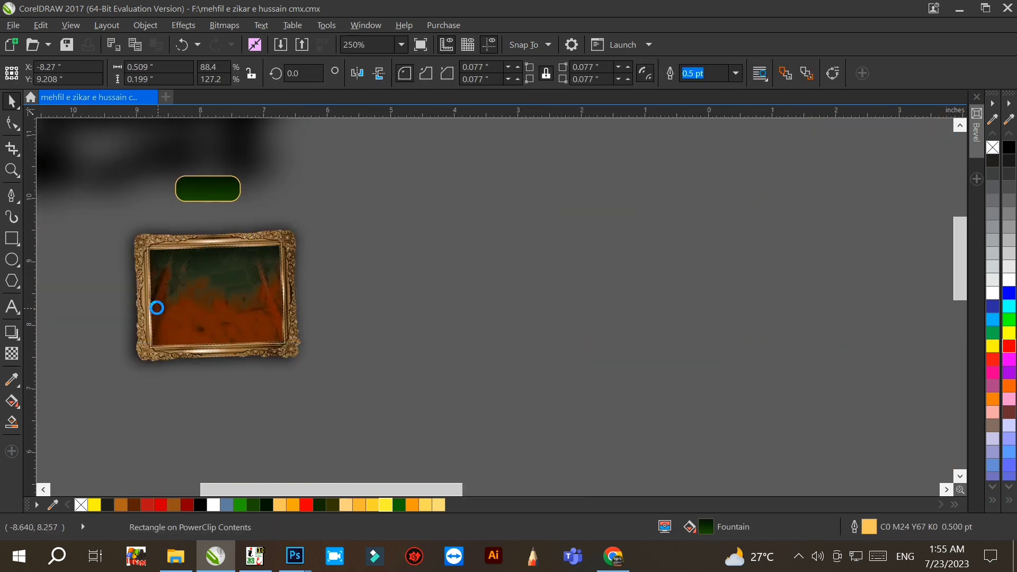
{"action": "scroll", "coordinate": [157, 306], "scroll_direction": "down", "scroll_amount": 4}
{"action": "left_click_drag", "start_coordinate": [661, 151], "coordinate": [457, 337]}
{"action": "scroll", "coordinate": [628, 327], "scroll_direction": "down", "scroll_amount": 1}
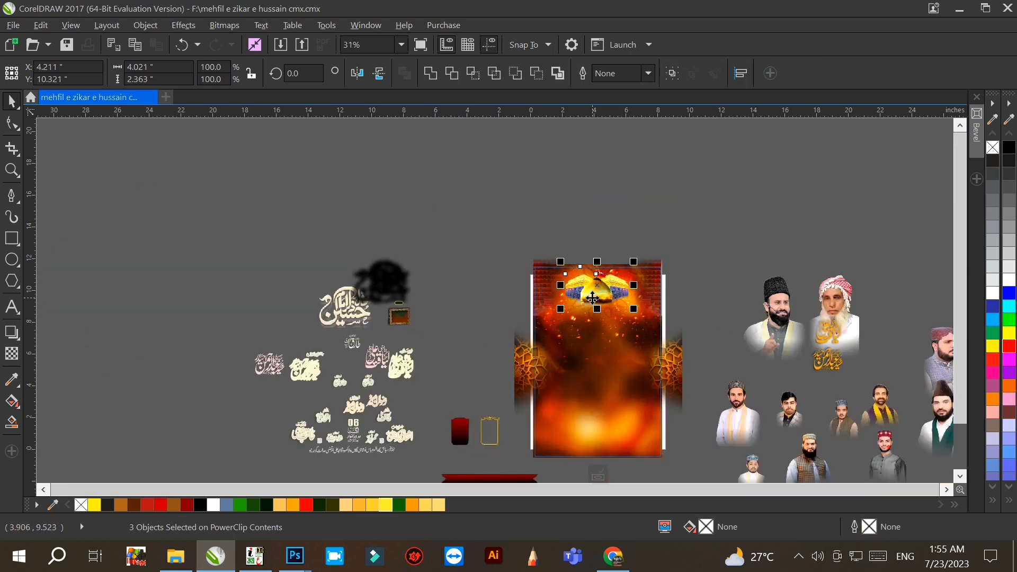
Move the shrine image group off the poster to the upper left and deselect it.
{"action": "left_click_drag", "start_coordinate": [604, 290], "coordinate": [329, 193]}
{"action": "scroll", "coordinate": [329, 193], "scroll_direction": "up", "scroll_amount": 4}
{"action": "scroll", "coordinate": [329, 193], "scroll_direction": "up", "scroll_amount": 1}
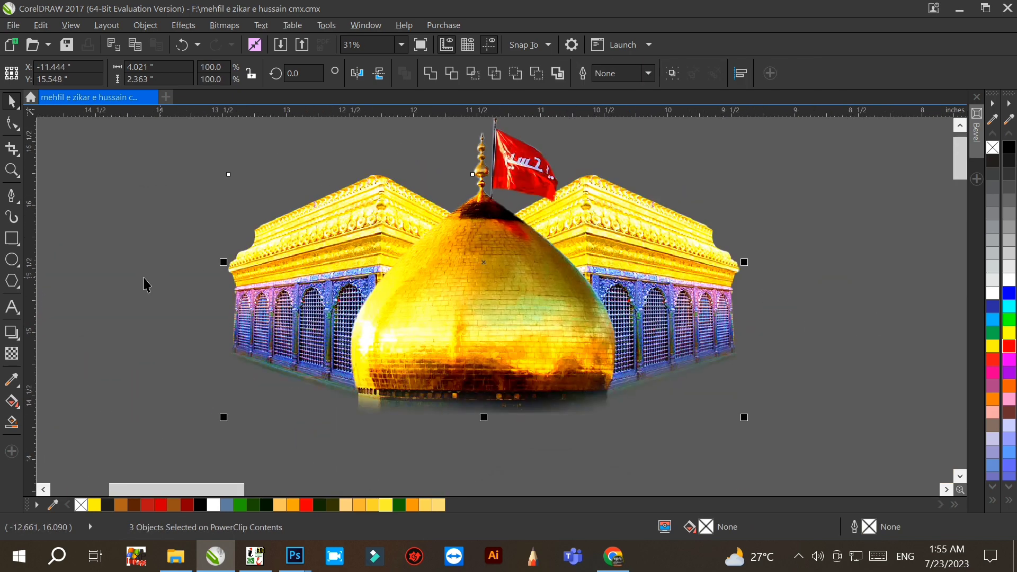
{"action": "left_click", "coordinate": [144, 277]}
{"action": "scroll", "coordinate": [522, 244], "scroll_direction": "down", "scroll_amount": 2}
Pull the left and right building bitmaps apart, with the golden dome between them.
{"action": "left_click_drag", "start_coordinate": [462, 261], "coordinate": [392, 259]}
{"action": "left_click_drag", "start_coordinate": [573, 261], "coordinate": [592, 274]}
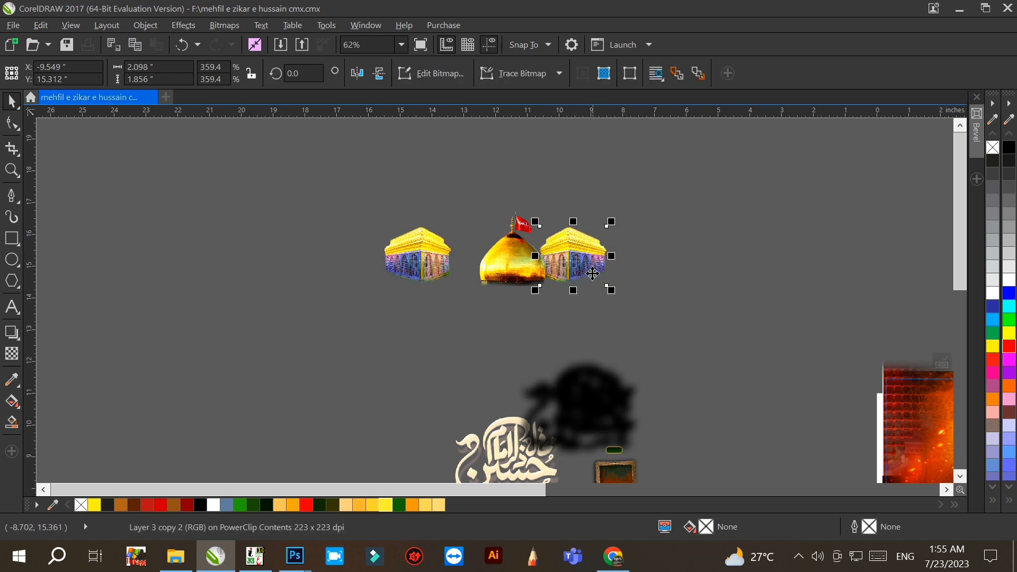
{"action": "left_click_drag", "start_coordinate": [488, 272], "coordinate": [471, 276]}
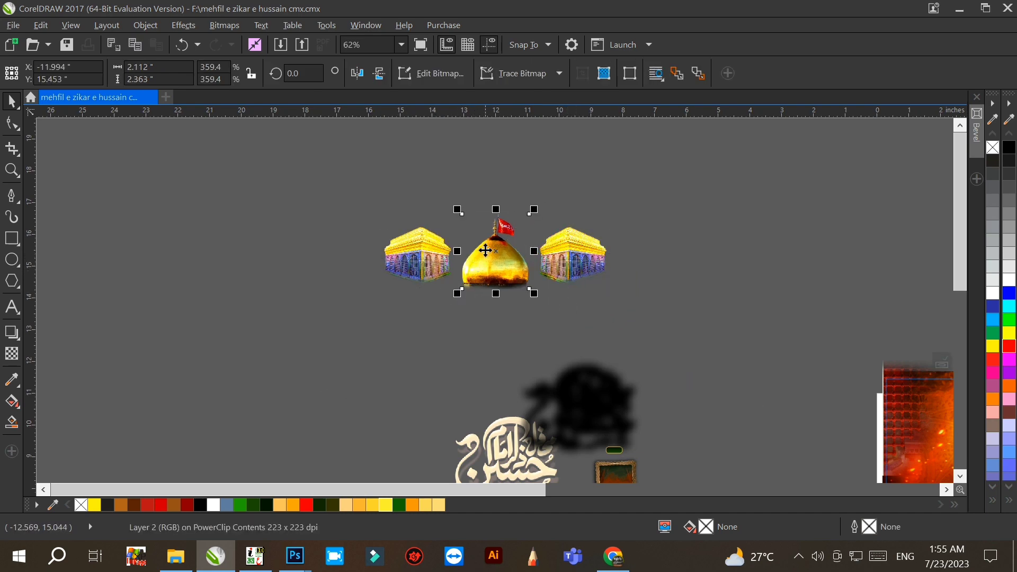
{"action": "scroll", "coordinate": [485, 250], "scroll_direction": "up", "scroll_amount": 4}
{"action": "scroll", "coordinate": [223, 253], "scroll_direction": "down", "scroll_amount": 4}
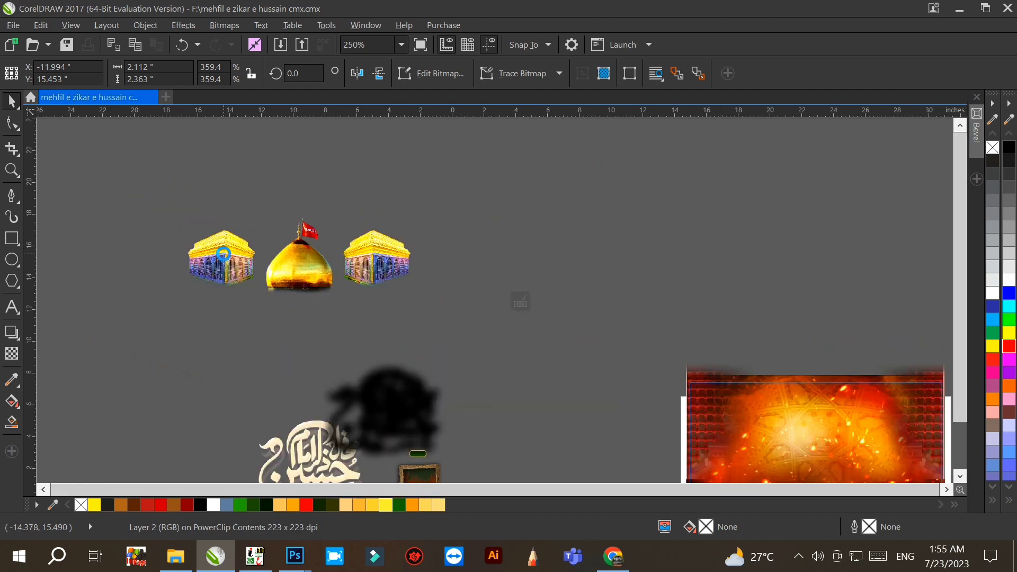
{"action": "scroll", "coordinate": [223, 253], "scroll_direction": "down", "scroll_amount": 2}
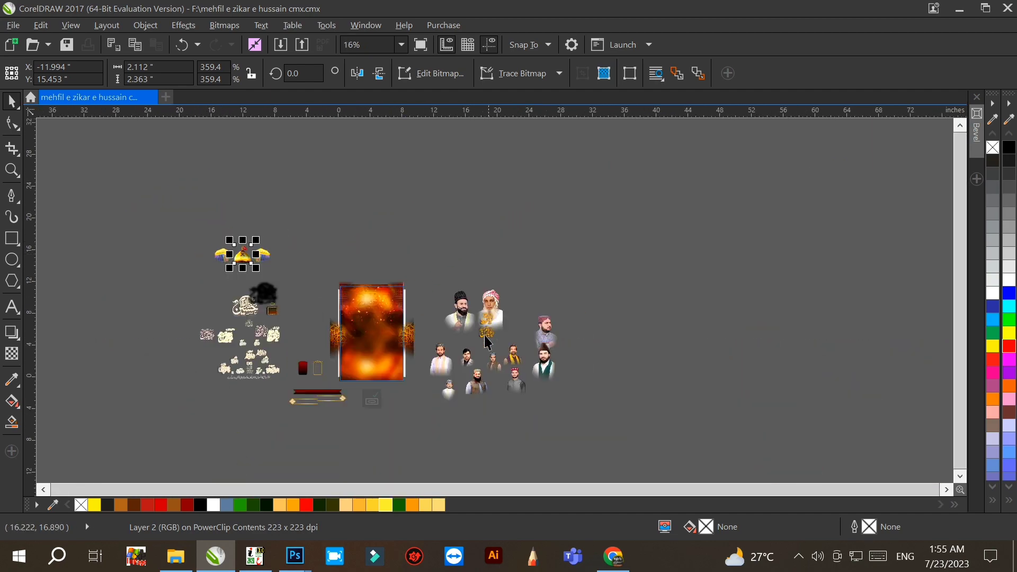
{"action": "scroll", "coordinate": [334, 346], "scroll_direction": "up", "scroll_amount": 1}
{"action": "scroll", "coordinate": [386, 344], "scroll_direction": "up", "scroll_amount": 4}
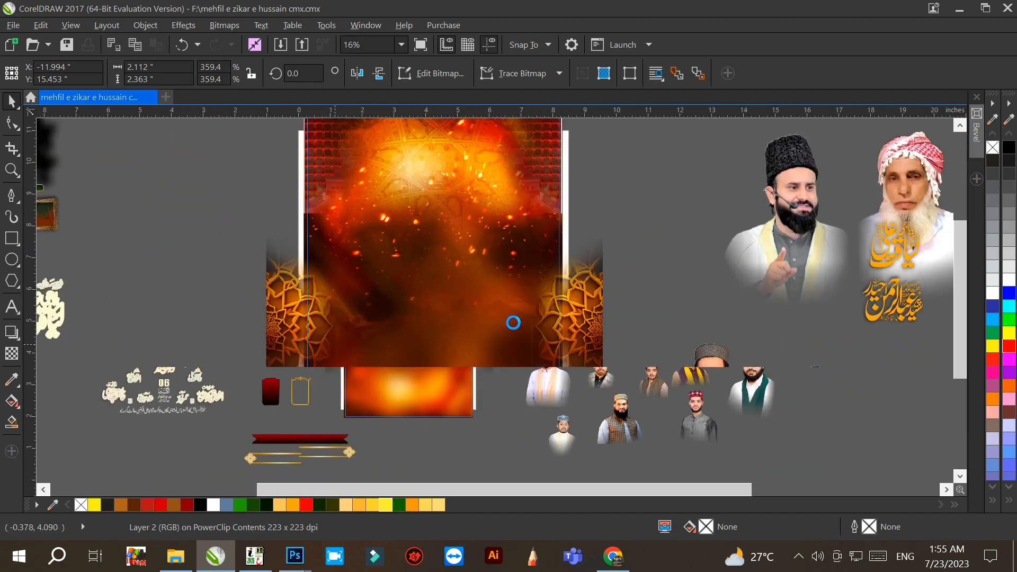
Drag the right and left mandala ornaments out of the poster to either side.
{"action": "left_click", "coordinate": [560, 331]}
{"action": "left_click_drag", "start_coordinate": [560, 331], "coordinate": [676, 243]}
{"action": "left_click_drag", "start_coordinate": [296, 316], "coordinate": [169, 231]}
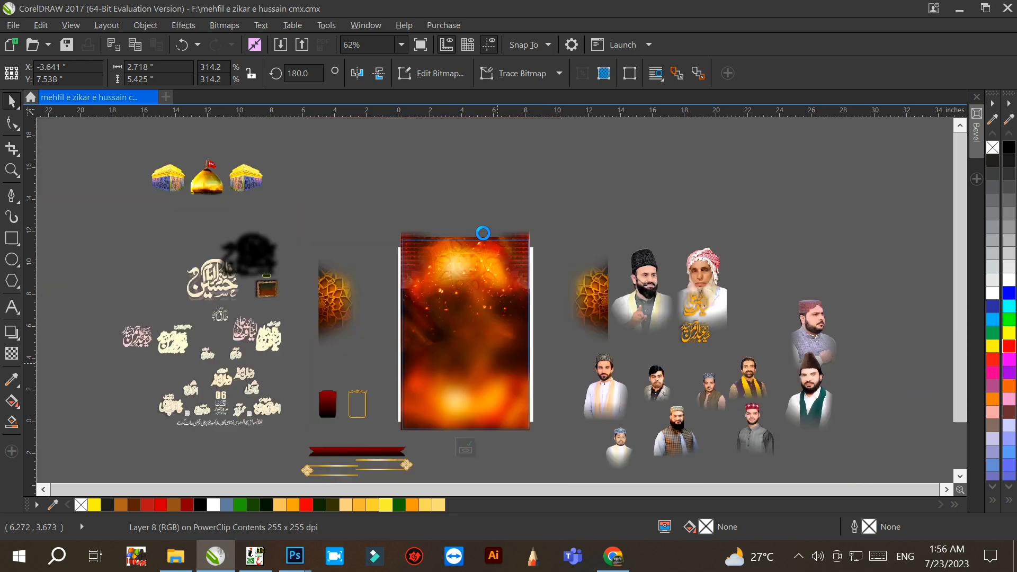
Move both brick strips off the poster, one upper right and one left.
{"action": "left_click", "coordinate": [517, 243]}
{"action": "scroll", "coordinate": [516, 243], "scroll_direction": "up", "scroll_amount": 1}
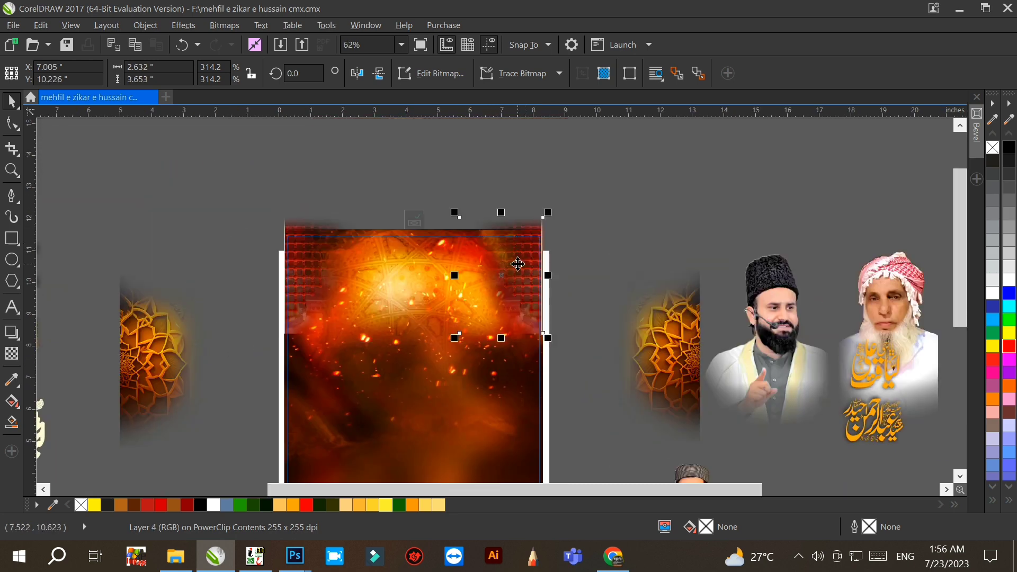
{"action": "left_click_drag", "start_coordinate": [518, 243], "coordinate": [627, 165]}
{"action": "left_click_drag", "start_coordinate": [591, 238], "coordinate": [179, 225]}
Move both fire background images out of the frame to the right.
{"action": "left_click_drag", "start_coordinate": [408, 291], "coordinate": [428, 241]}
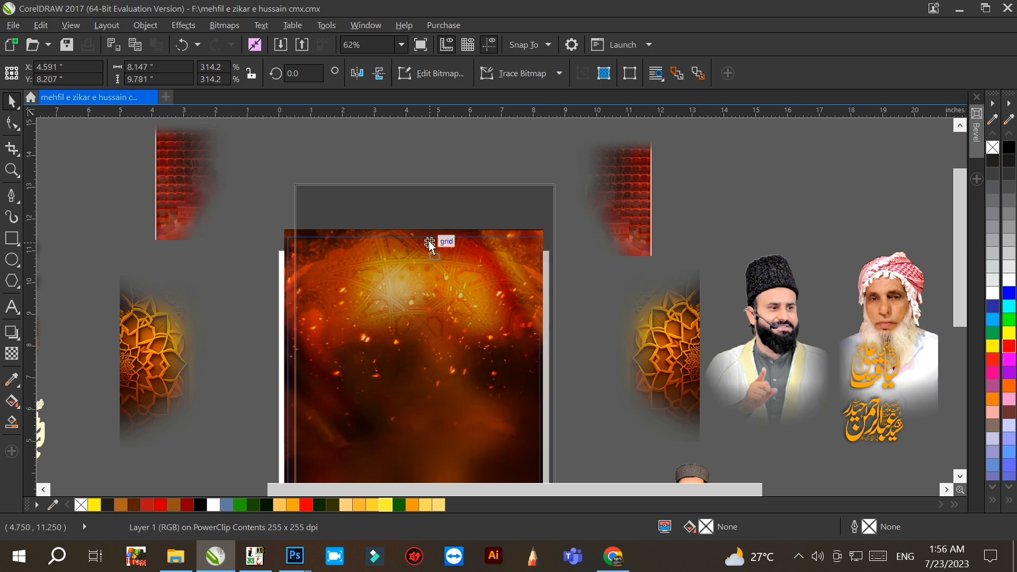
{"action": "scroll", "coordinate": [434, 255], "scroll_direction": "down", "scroll_amount": 2}
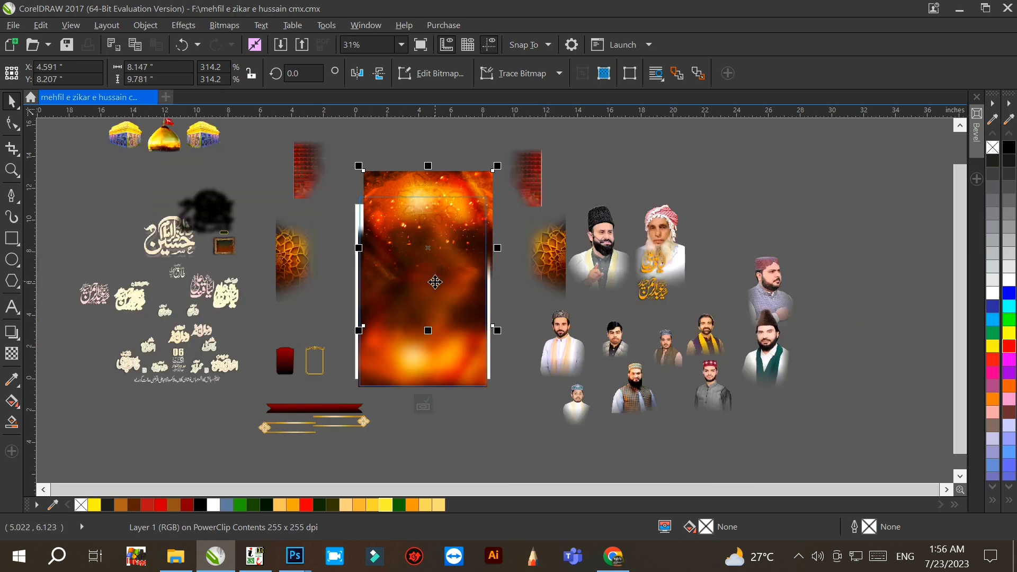
{"action": "left_click_drag", "start_coordinate": [431, 279], "coordinate": [862, 271]}
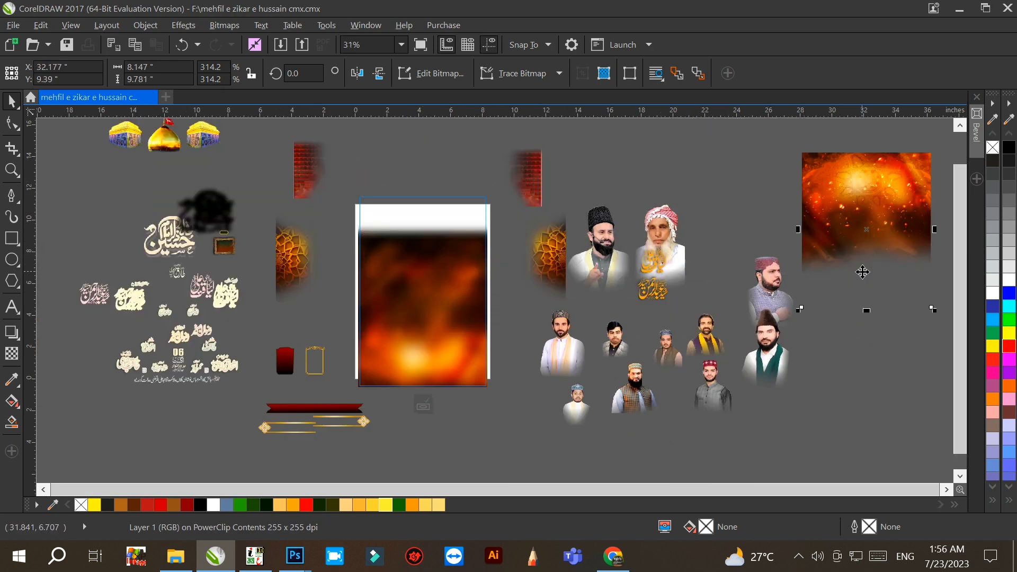
{"action": "left_click_drag", "start_coordinate": [422, 337], "coordinate": [874, 396]}
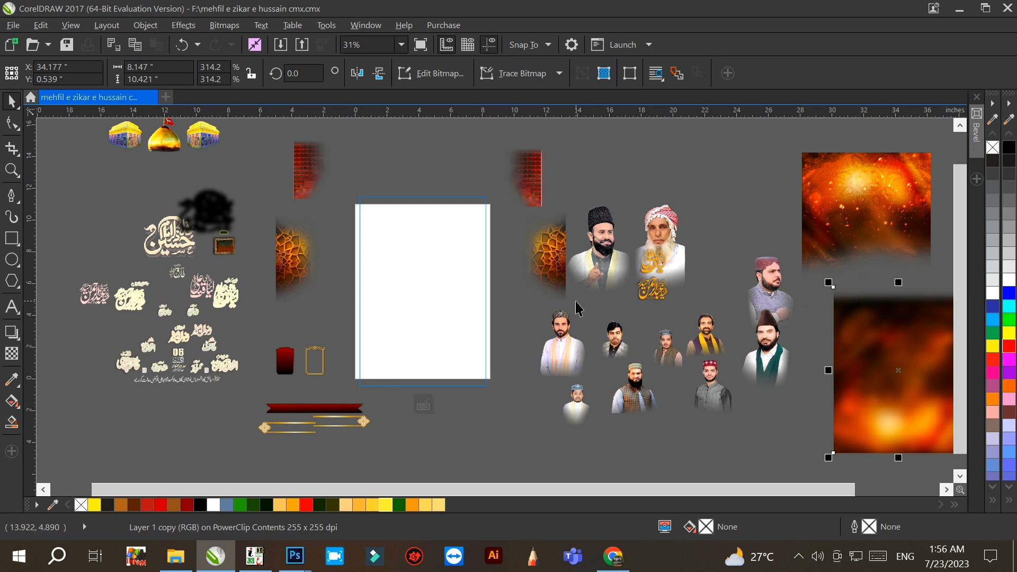
Step back, returning the fire images, brick strips, mandalas and dome pieces to the poster.
{"action": "key", "text": "ctrl+z"}
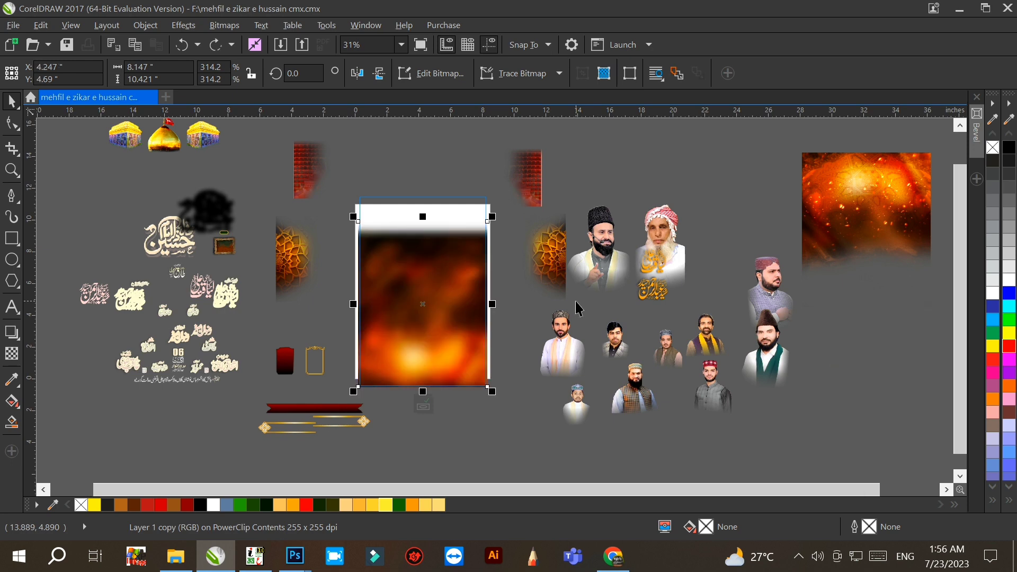
{"action": "key", "text": "ctrl+z"}
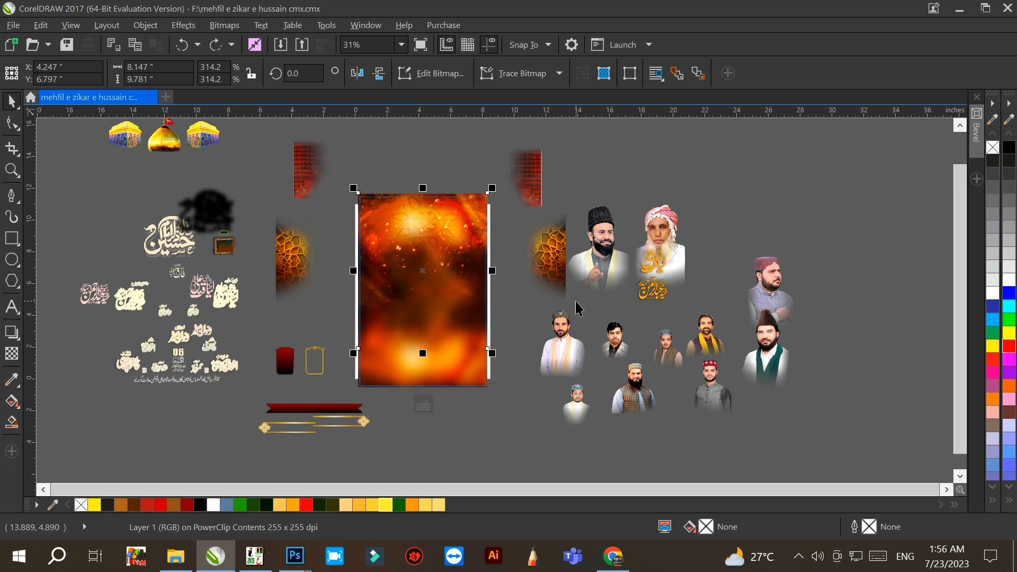
{"action": "key", "text": "ctrl+z"}
{"action": "key", "text": "ctrl+z"}
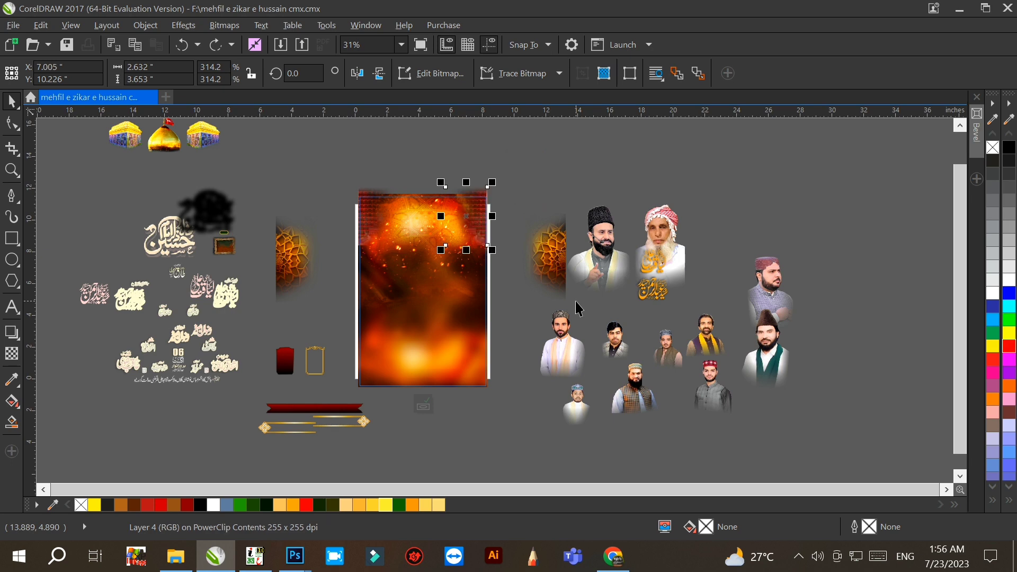
{"action": "key", "text": "ctrl+z"}
{"action": "key", "text": "ctrl+z"}
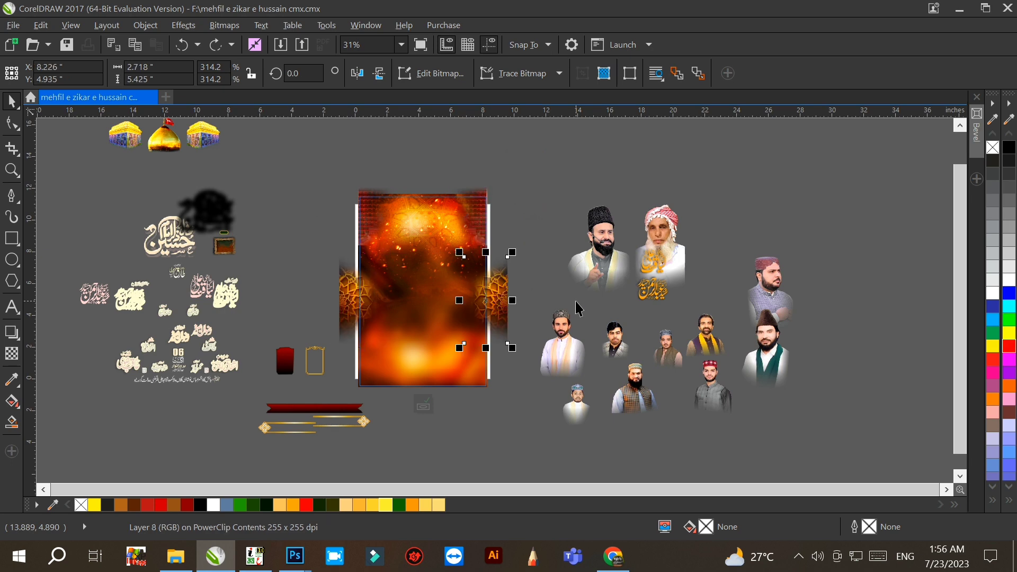
{"action": "key", "text": "ctrl+z"}
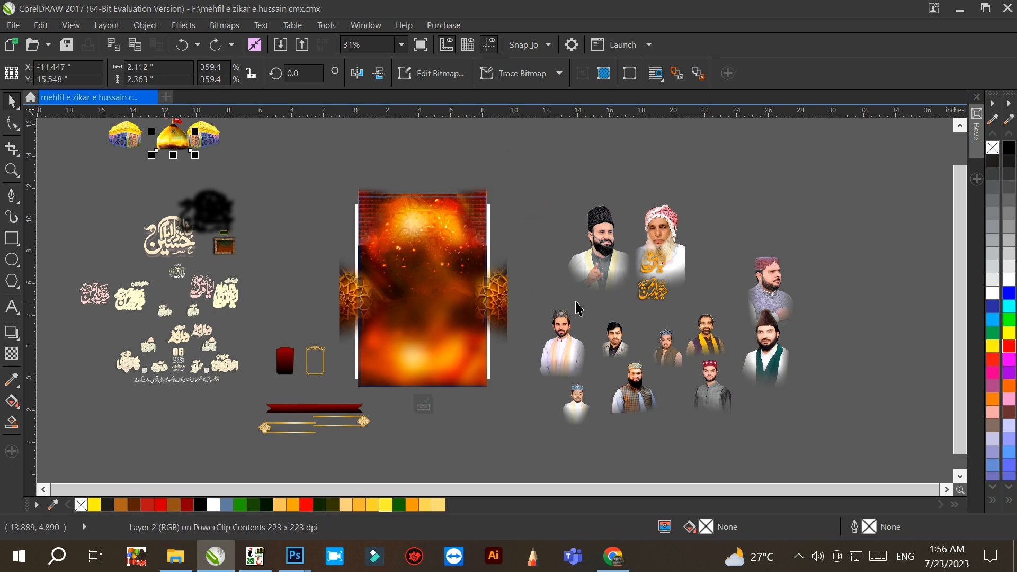
{"action": "key", "text": "ctrl+z"}
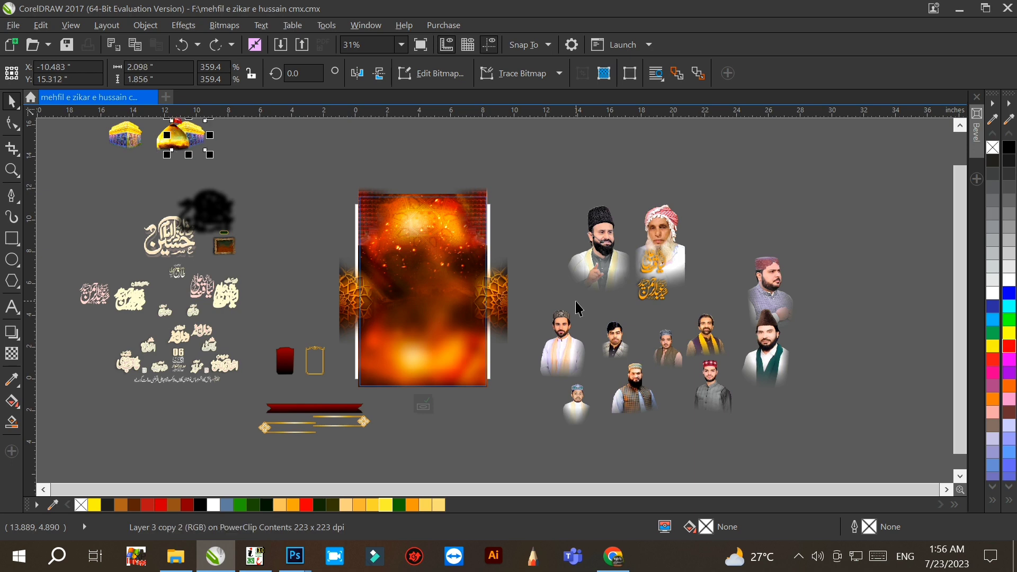
{"action": "key", "text": "ctrl+z"}
Advance the rebuild: golden dome atop the background, gold-and-red bar along the bottom.
{"action": "key", "text": "ctrl+z"}
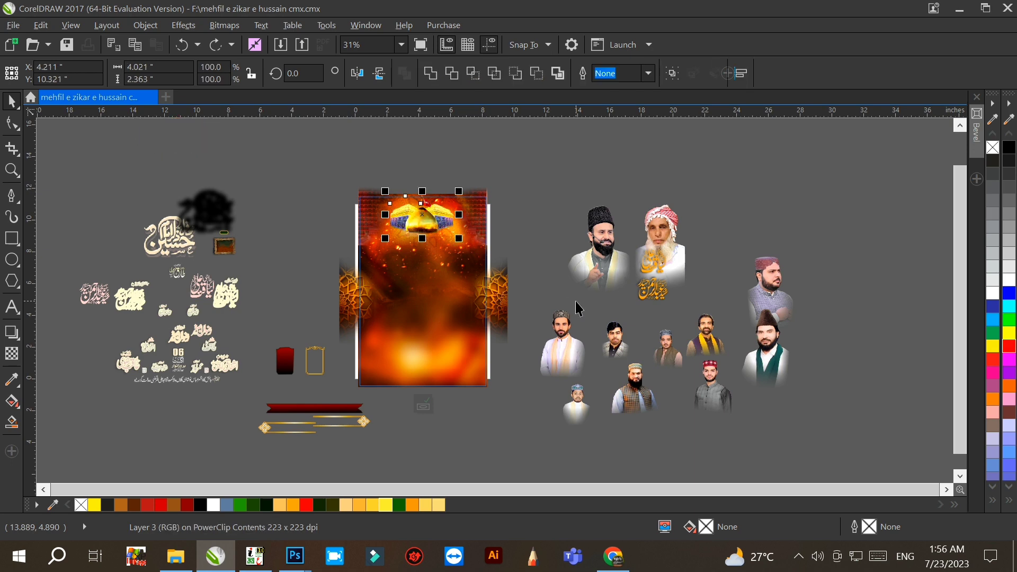
{"action": "key", "text": "ctrl+z"}
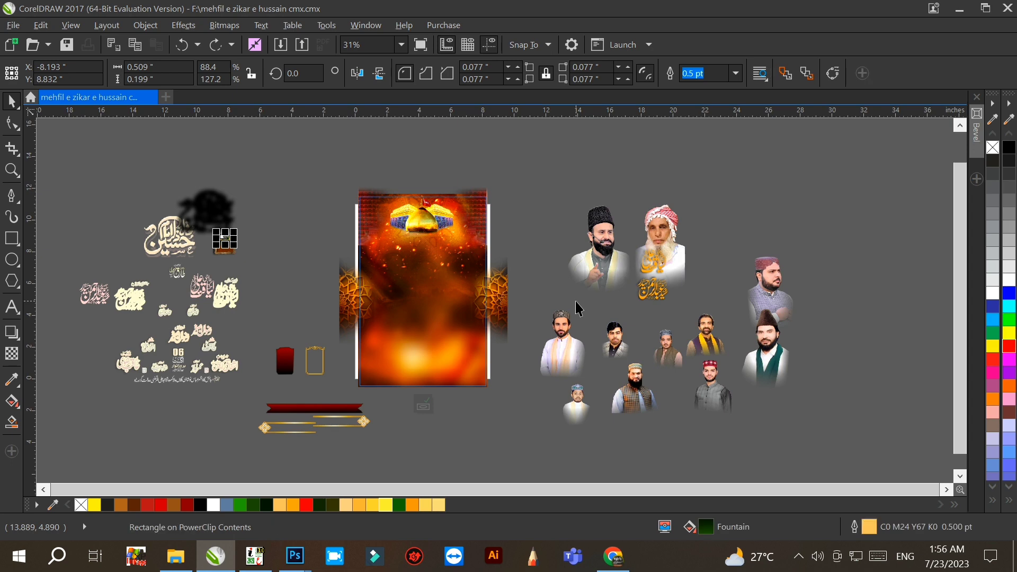
{"action": "key", "text": "ctrl+z"}
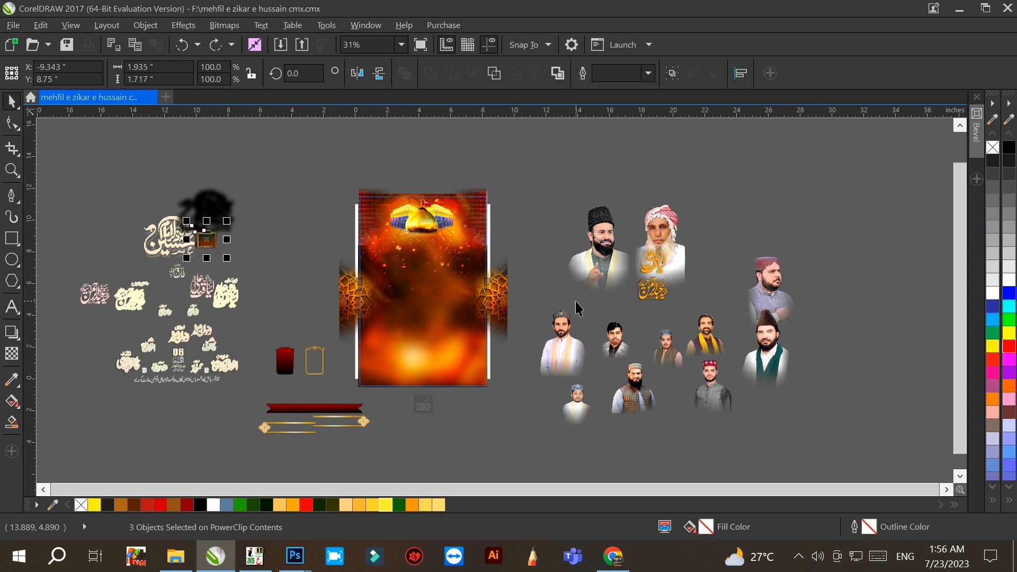
{"action": "key", "text": "ctrl+z"}
{"action": "key", "text": "ctrl+z"}
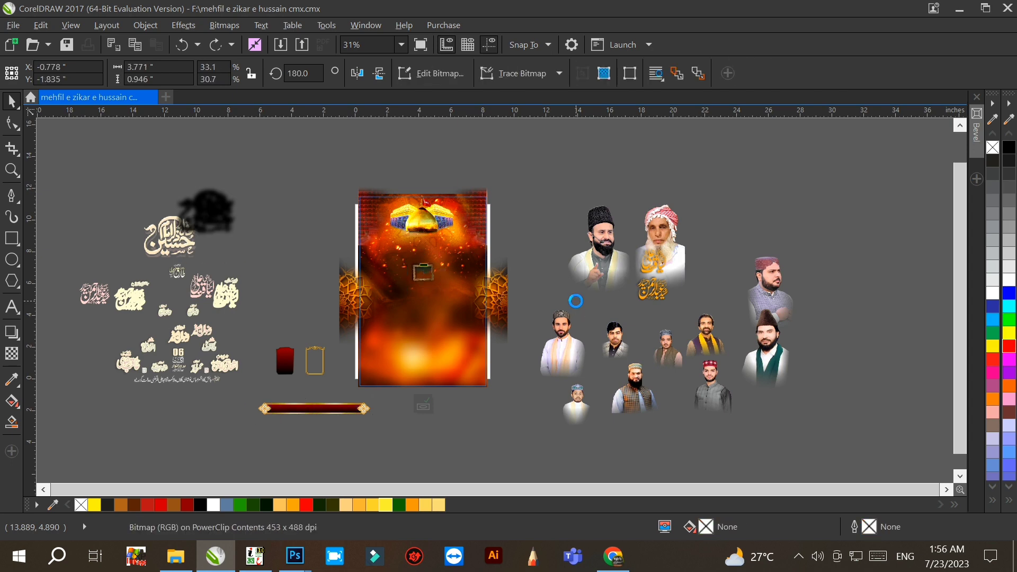
{"action": "key", "text": "ctrl+z"}
{"action": "key", "text": "ctrl+z"}
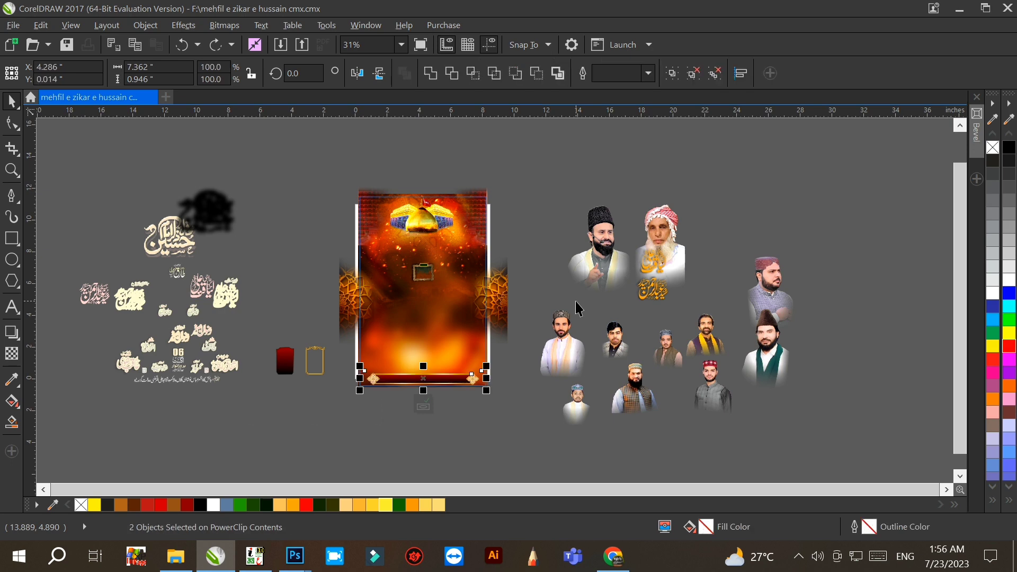
{"action": "key", "text": "ctrl+z"}
{"action": "key", "text": "ctrl+z"}
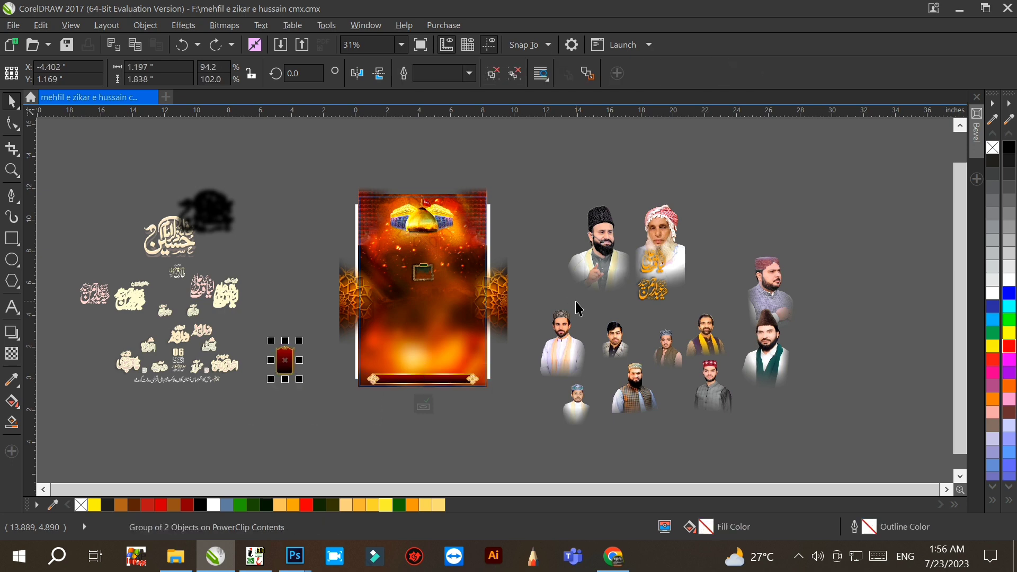
{"action": "key", "text": "ctrl+z"}
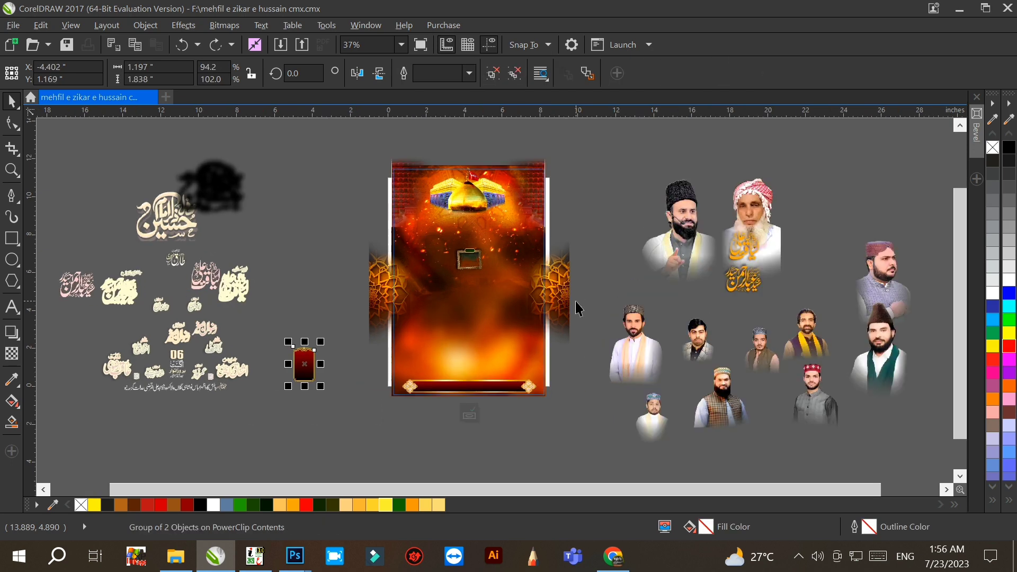
Place the shadowed red frame and four portraits in the poster's lower left and centre.
{"action": "key", "text": "ctrl+z"}
{"action": "key", "text": "ctrl+z"}
{"action": "key", "text": "ctrl+z"}
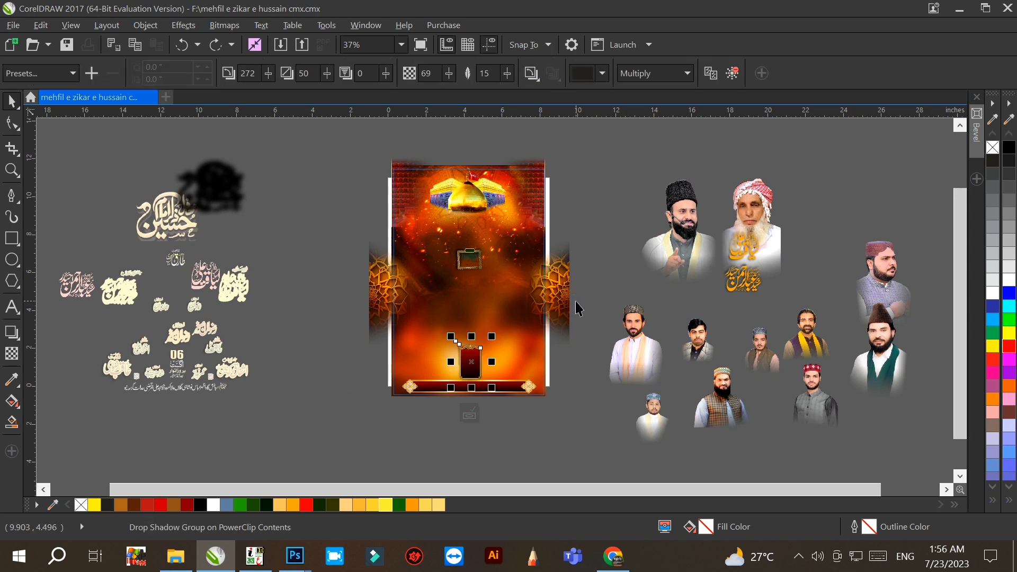
{"action": "key", "text": "ctrl+z"}
{"action": "key", "text": "ctrl+z"}
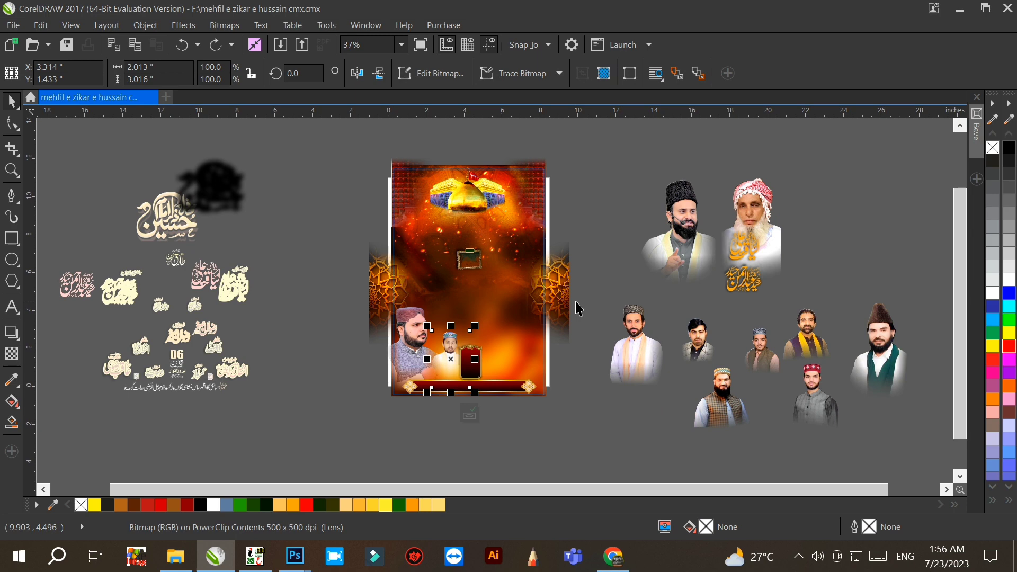
{"action": "key", "text": "ctrl+z"}
{"action": "key", "text": "ctrl+z"}
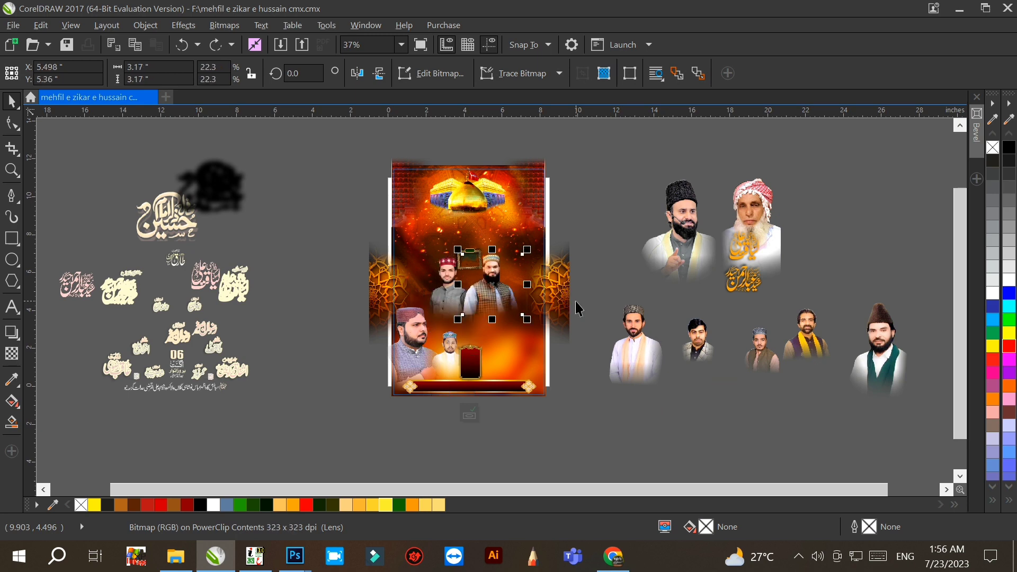
{"action": "key", "text": "ctrl+z"}
{"action": "key", "text": "ctrl+z"}
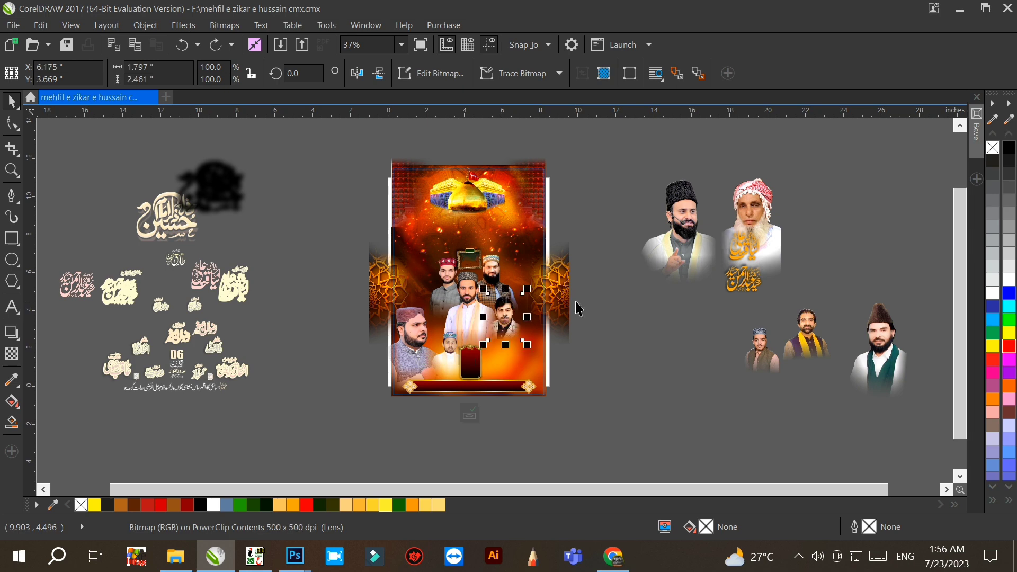
Add the green-vest and black-hat portraits, then the orange calligraphy at the left.
{"action": "key", "text": "ctrl+z"}
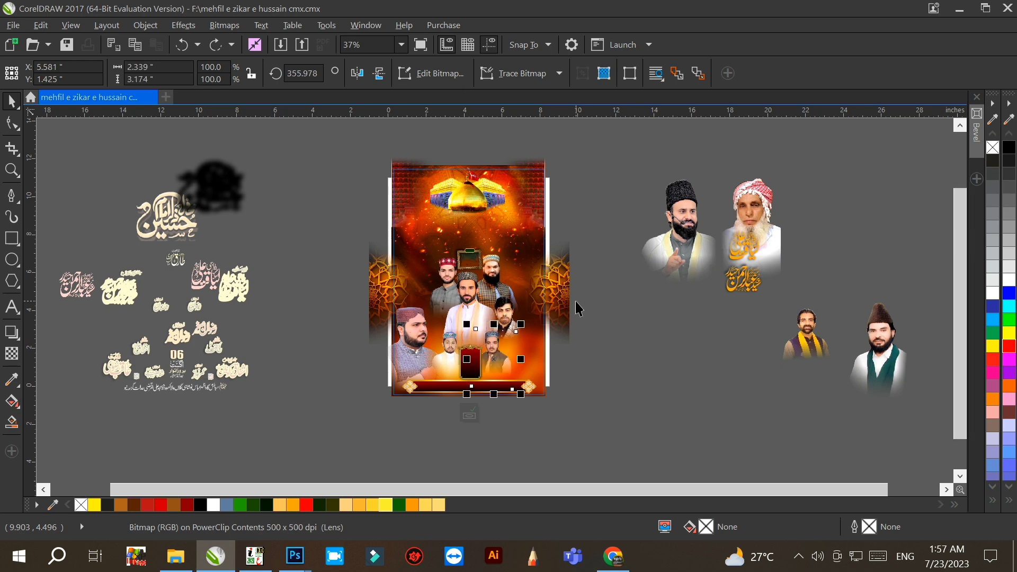
{"action": "key", "text": "ctrl+z"}
{"action": "key", "text": "ctrl+z"}
{"action": "key", "text": "ctrl+z"}
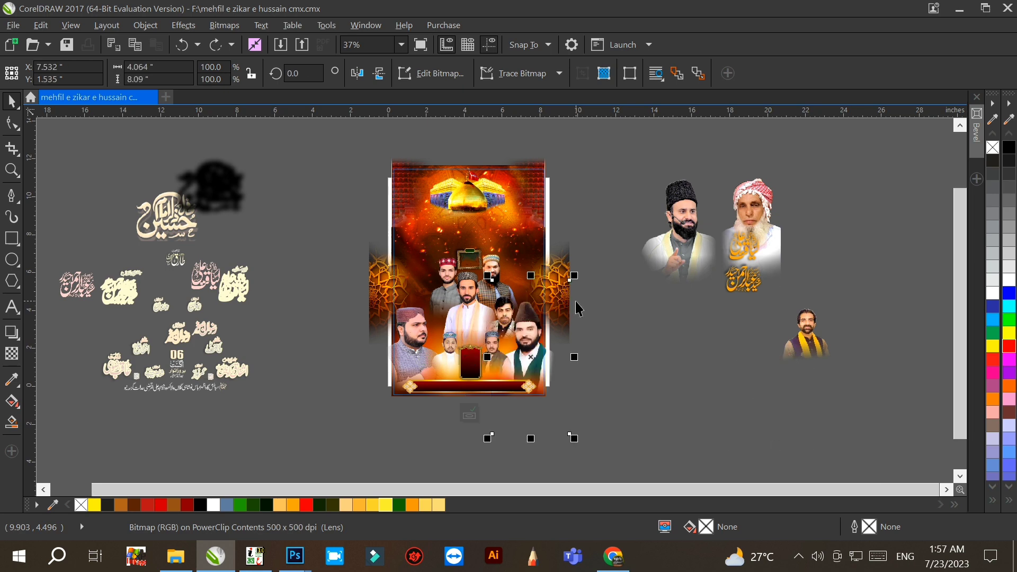
{"action": "key", "text": "ctrl+z"}
{"action": "key", "text": "ctrl+z"}
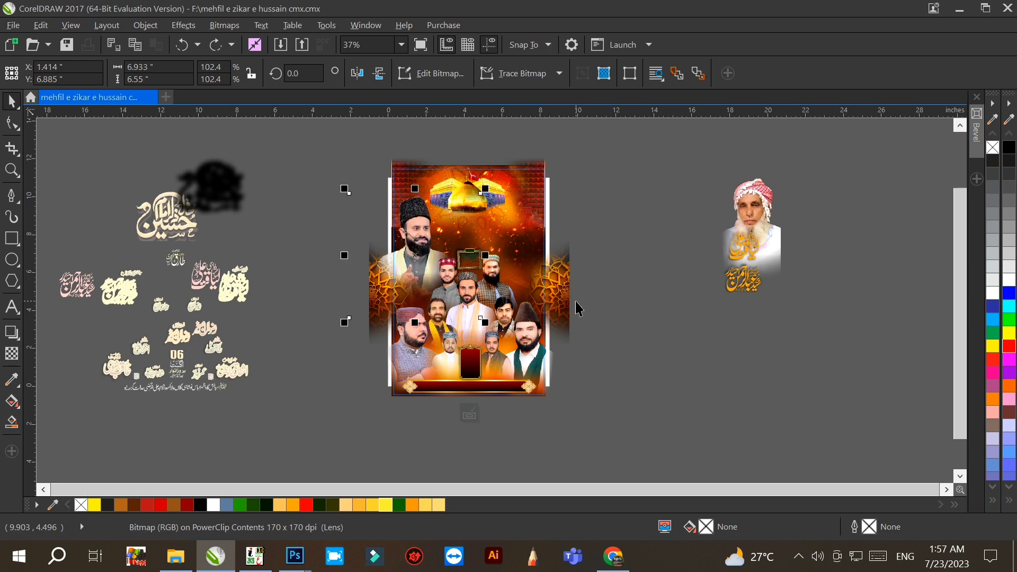
{"action": "key", "text": "ctrl+z"}
{"action": "key", "text": "ctrl+z"}
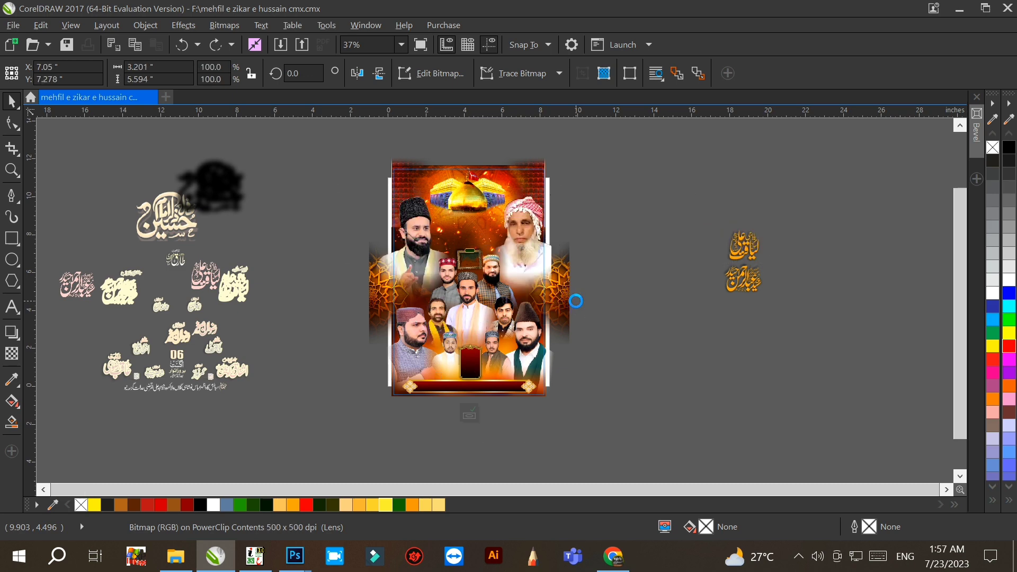
{"action": "key", "text": "ctrl+z"}
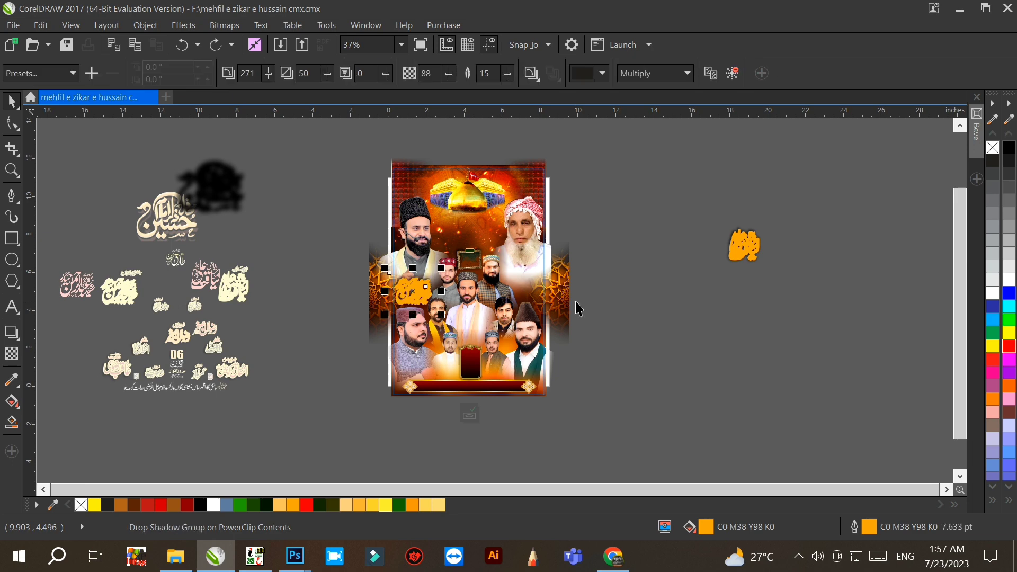
{"action": "key", "text": "ctrl+z"}
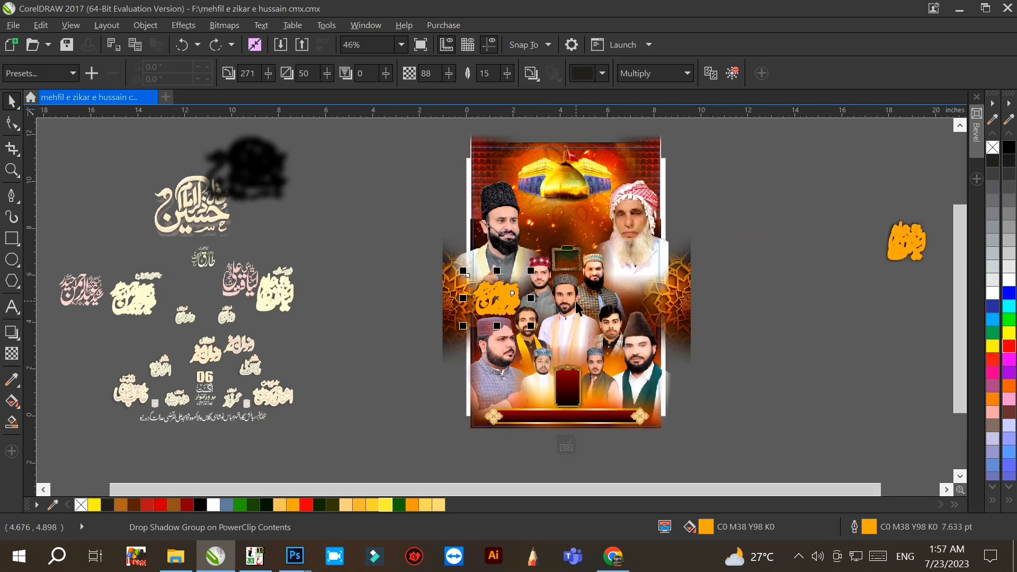
Add the right orange calligraphy, ornament, blurred dome overlay and gold-yellow calligraphy colours.
{"action": "key", "text": "ctrl+z"}
{"action": "key", "text": "ctrl+z"}
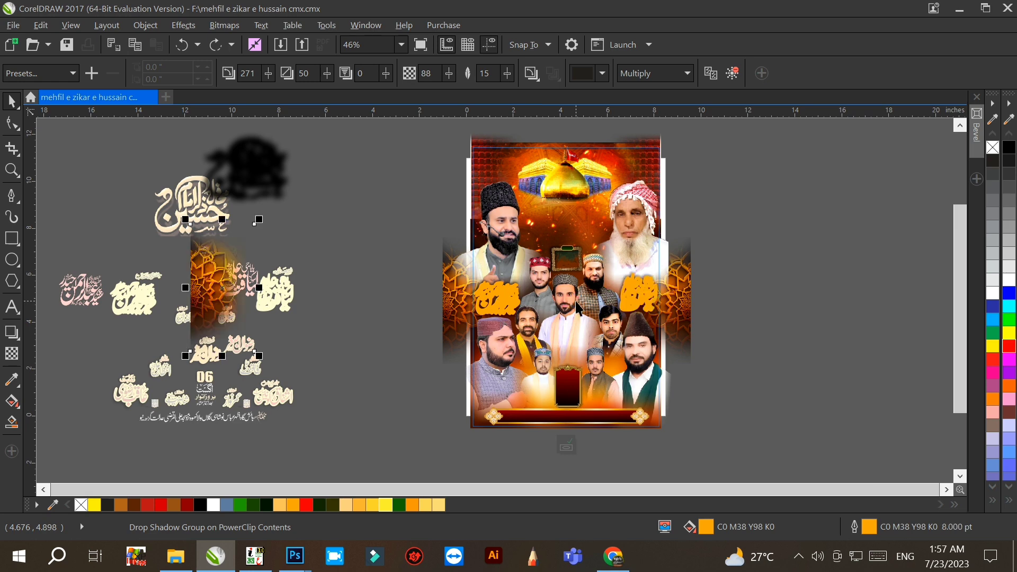
{"action": "key", "text": "ctrl+z"}
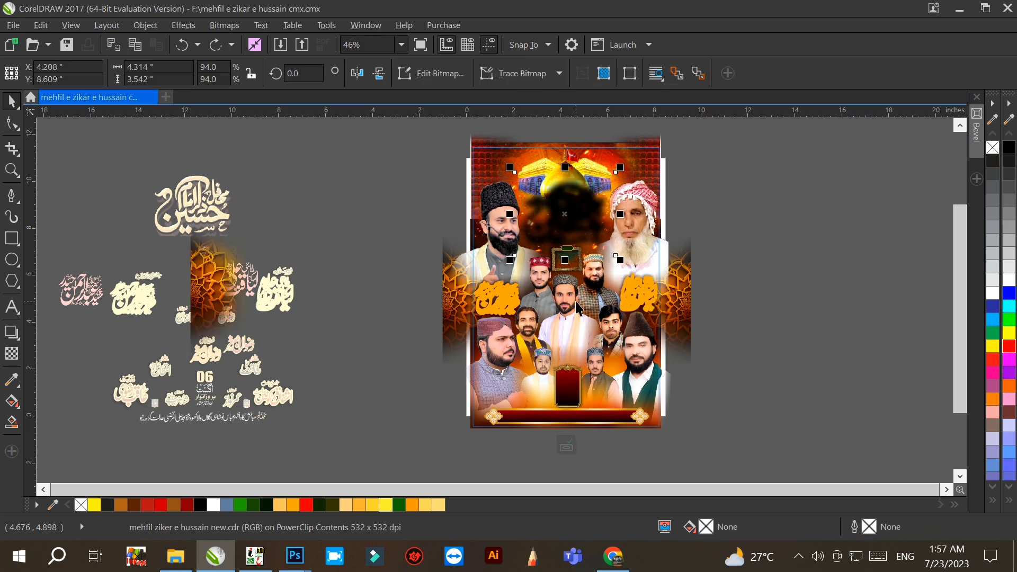
{"action": "key", "text": "ctrl+z"}
{"action": "key", "text": "ctrl+z"}
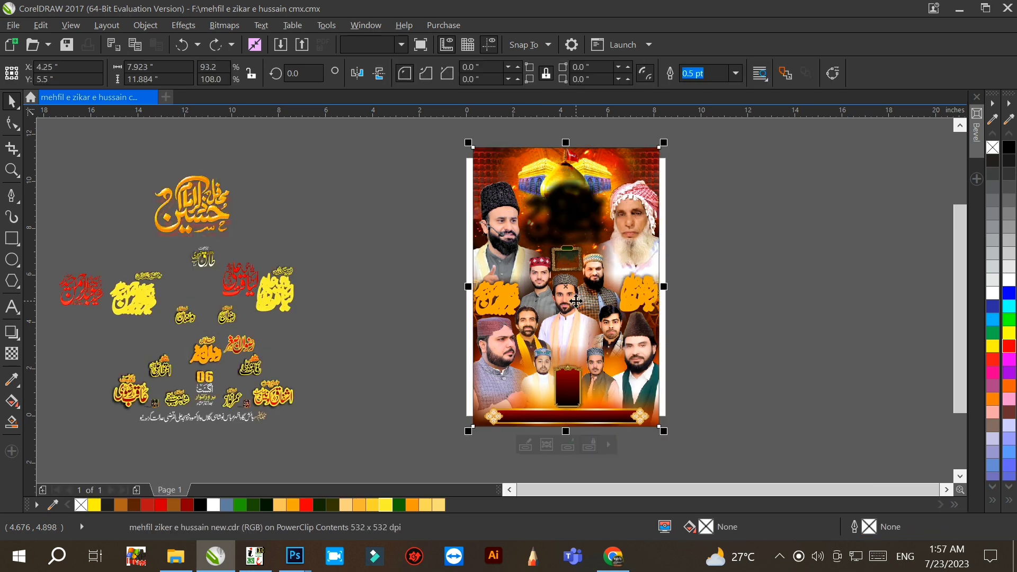
{"action": "key", "text": "ctrl+z"}
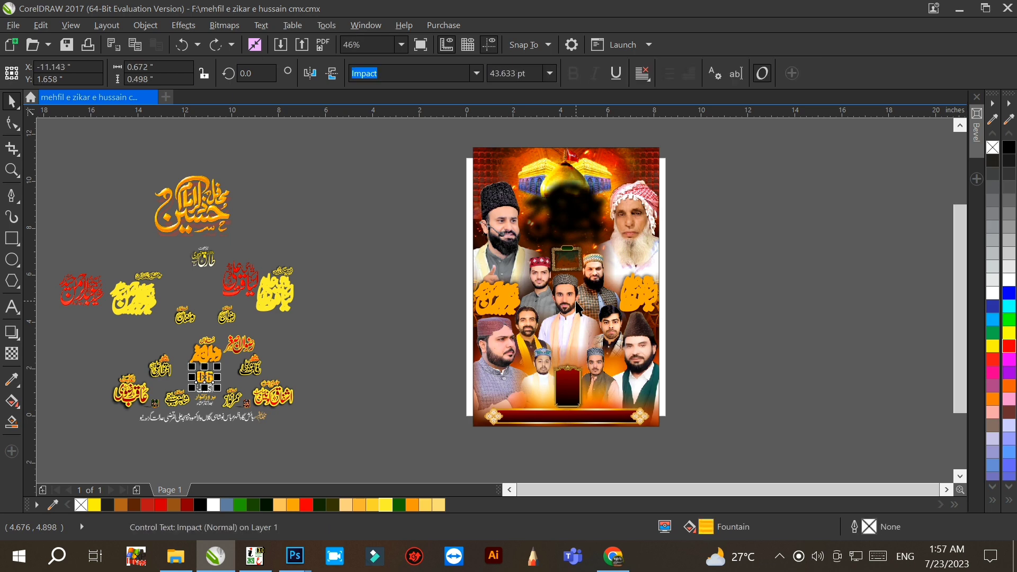
Bring back the sufi calligraphy, red calligraphy over the yellow text, and the main title.
{"action": "key", "text": "ctrl+z"}
{"action": "key", "text": "ctrl+z"}
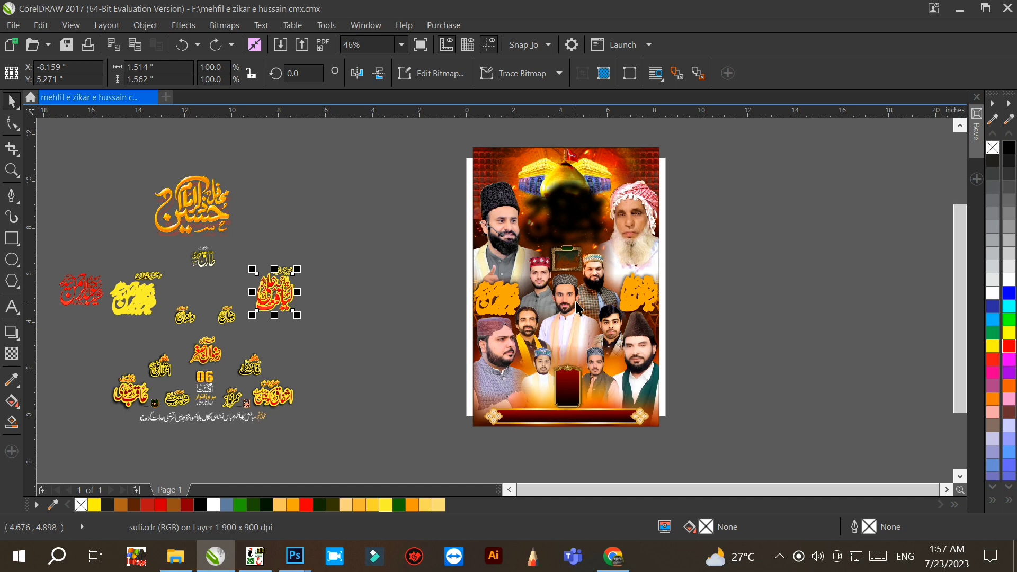
{"action": "key", "text": "ctrl+z"}
{"action": "key", "text": "ctrl+z"}
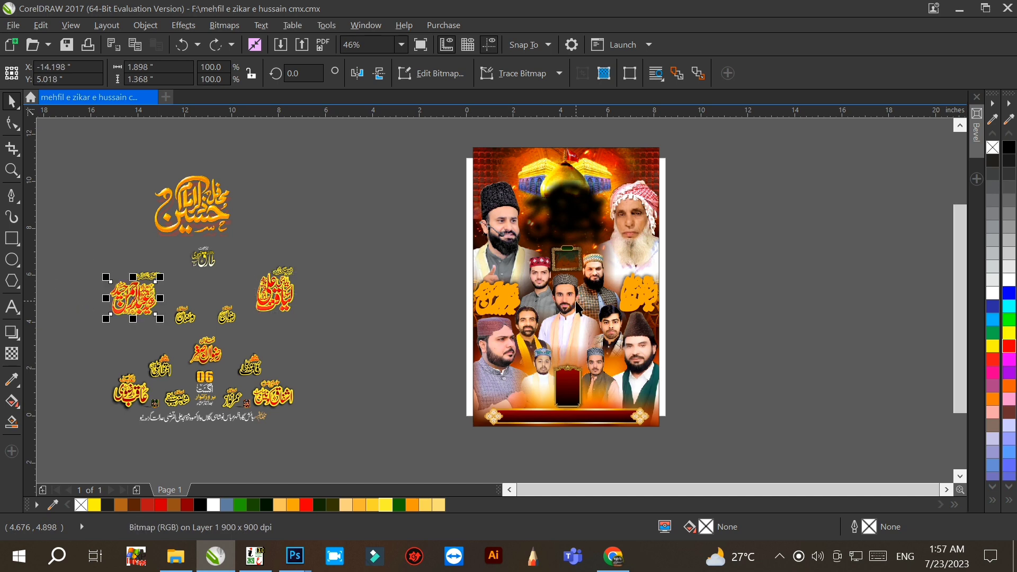
{"action": "key", "text": "ctrl+z"}
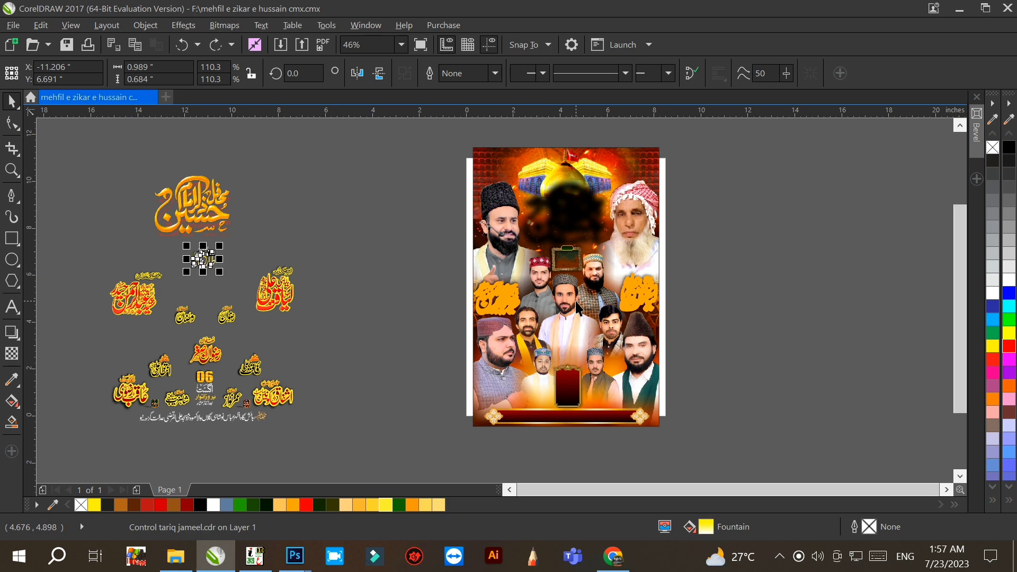
{"action": "key", "text": "ctrl+z"}
{"action": "key", "text": "ctrl+z"}
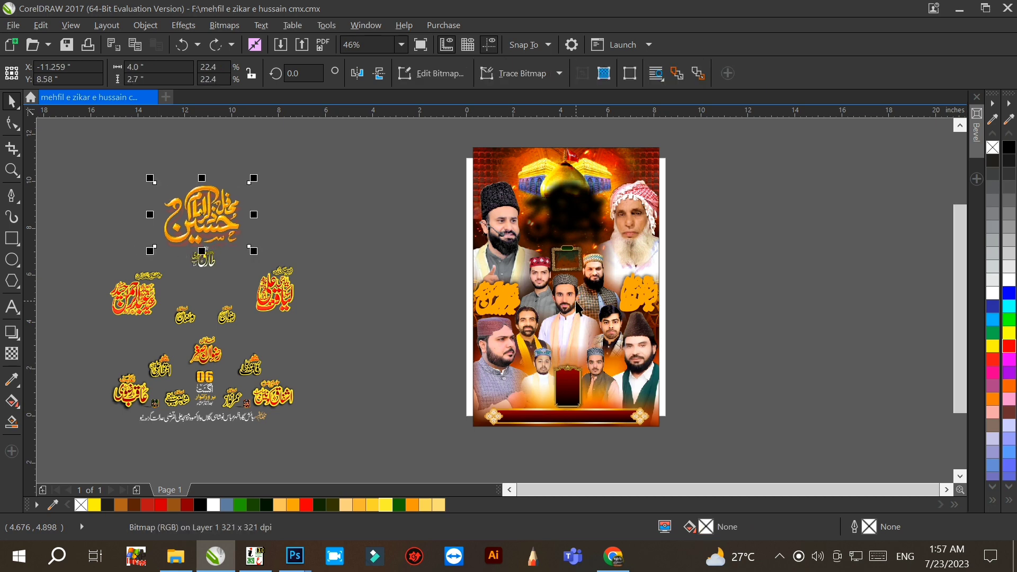
{"action": "key", "text": "ctrl+z"}
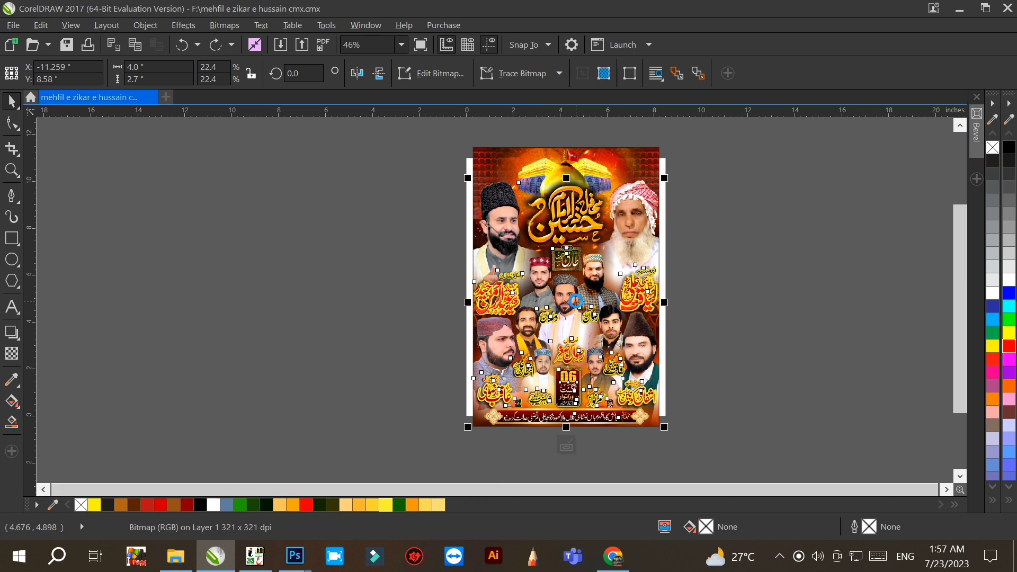
Re-enter PowerClip editing, then finish editing so the complete poster redraws clipped to the page.
{"action": "key", "text": "ctrl+z"}
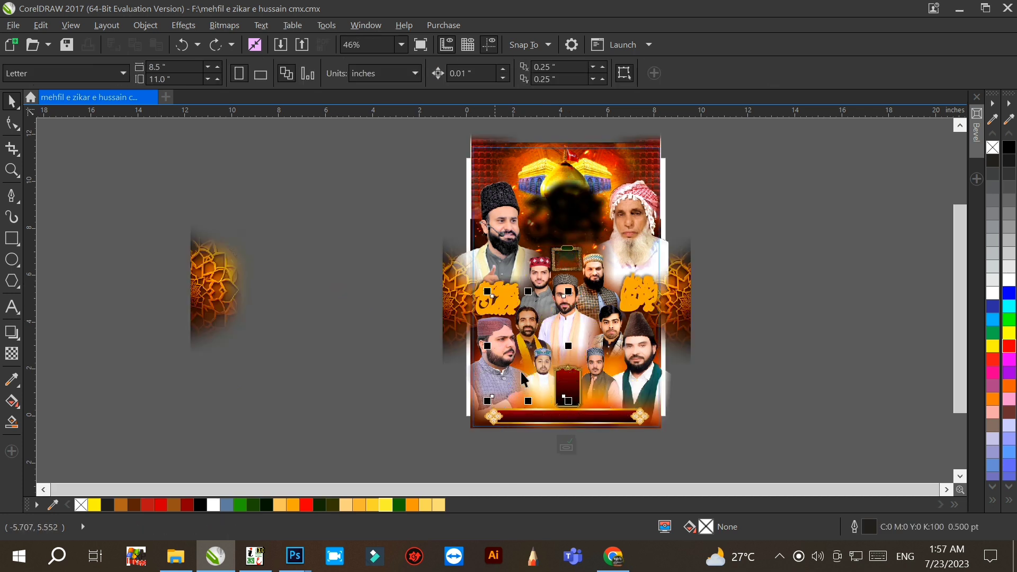
{"action": "left_click", "coordinate": [571, 447]}
{"action": "left_click", "coordinate": [574, 445]}
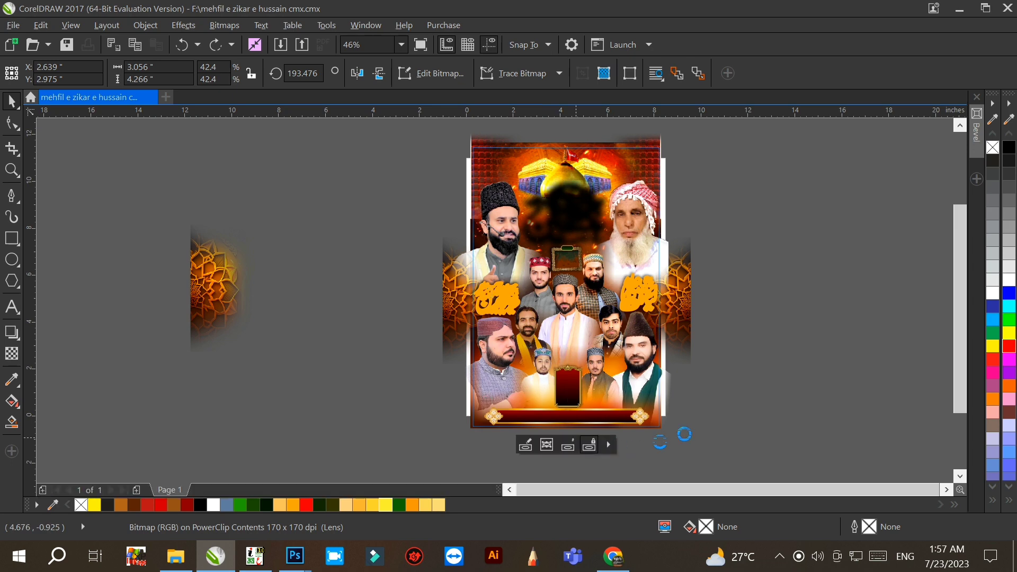
{"action": "left_click", "coordinate": [779, 352]}
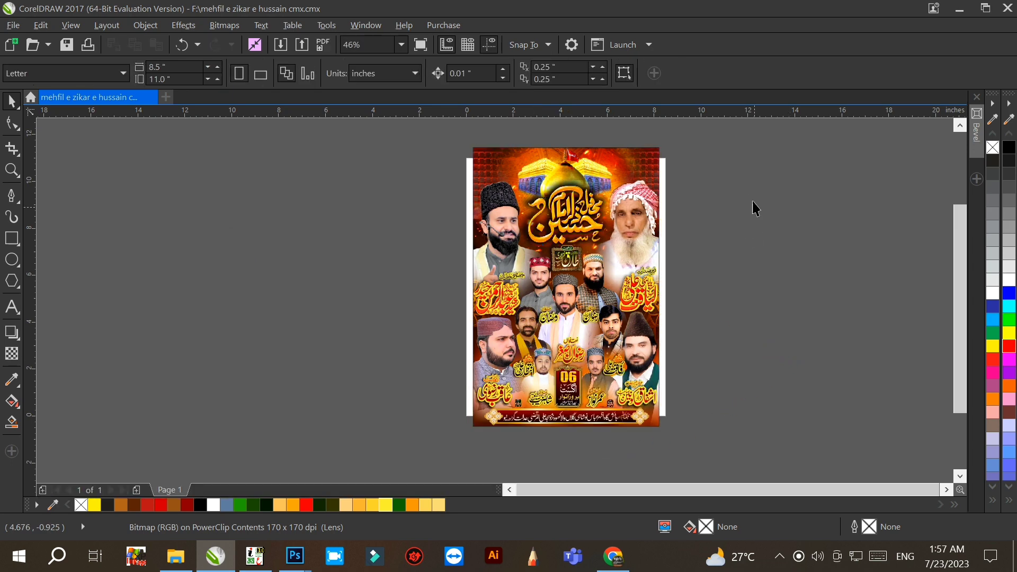